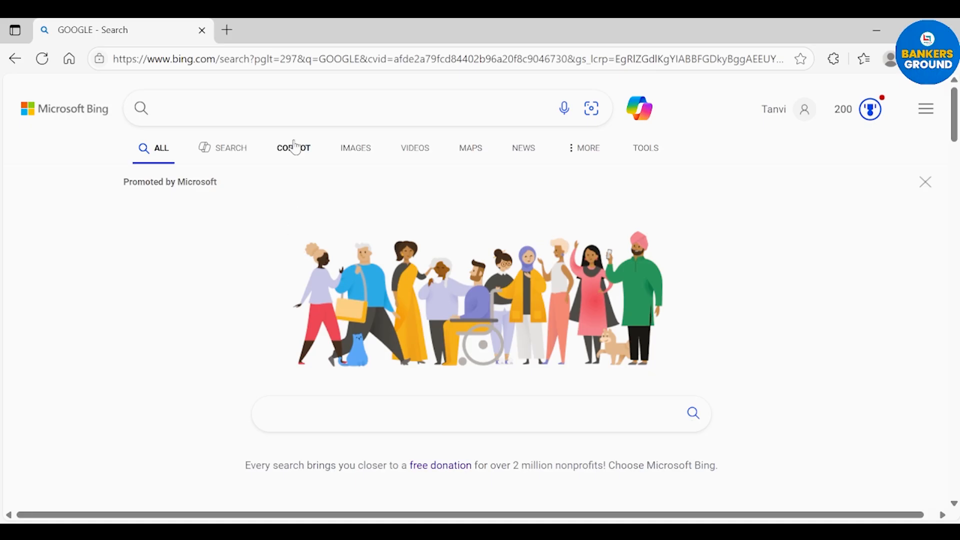
Step: Search Bing for 'ibps' using the suggested query
{"action": "left_click", "coordinate": [302, 110]}
{"action": "type", "text": "IBP"}
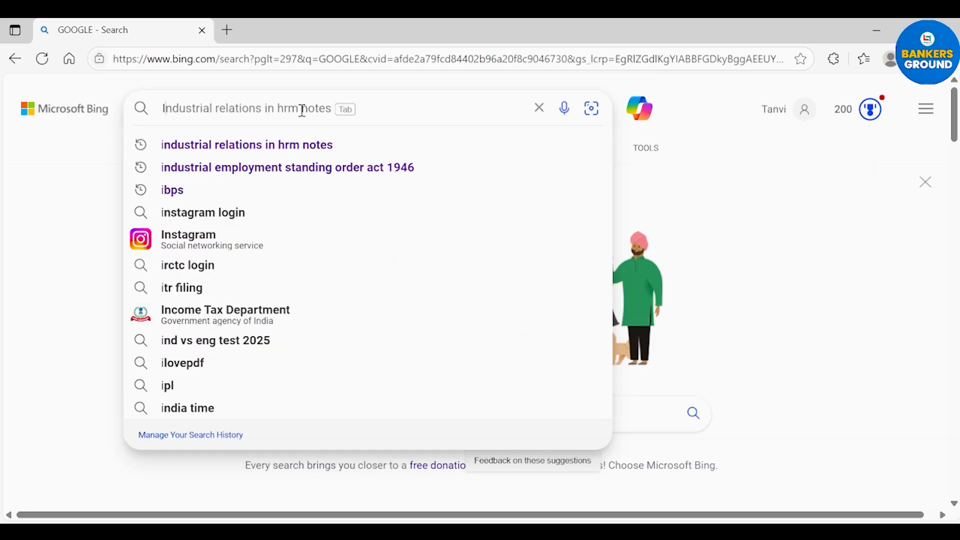
{"action": "type", "text": "S"}
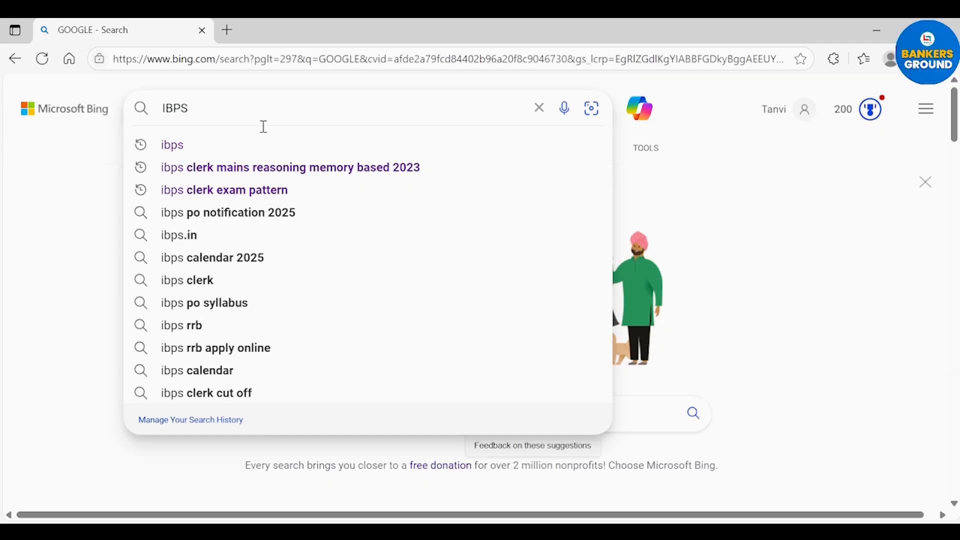
{"action": "left_click", "coordinate": [251, 145]}
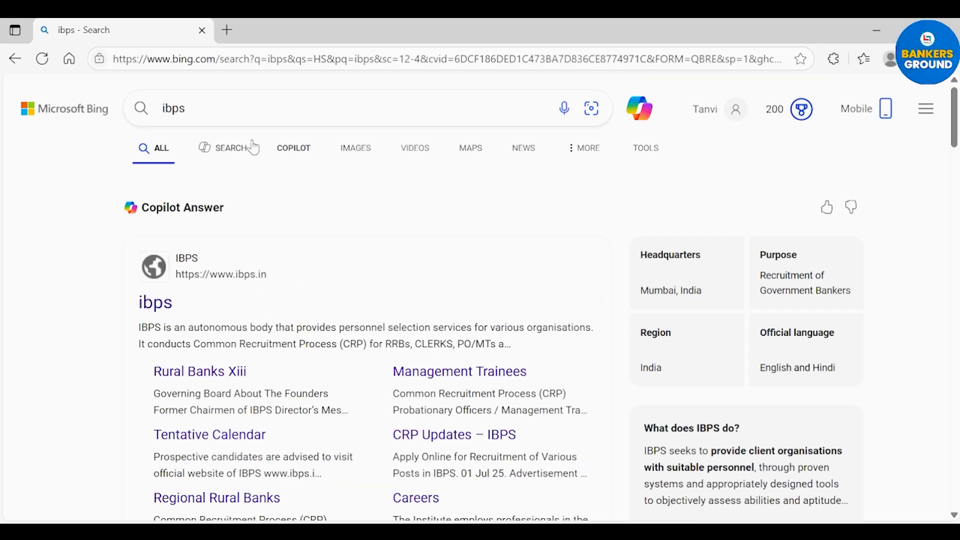
Step: Go to the official ibps.in site and follow the Recent Updates link 'Apply Online … CRP-PO/MTs-XV'
{"action": "left_click", "coordinate": [159, 304]}
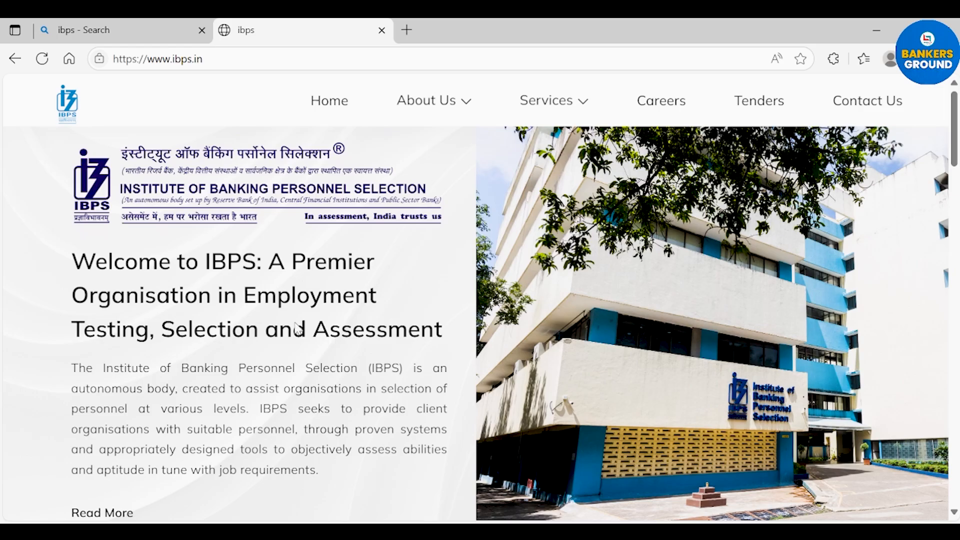
{"action": "scroll", "coordinate": [297, 330], "scroll_direction": "down", "scroll_amount": 3}
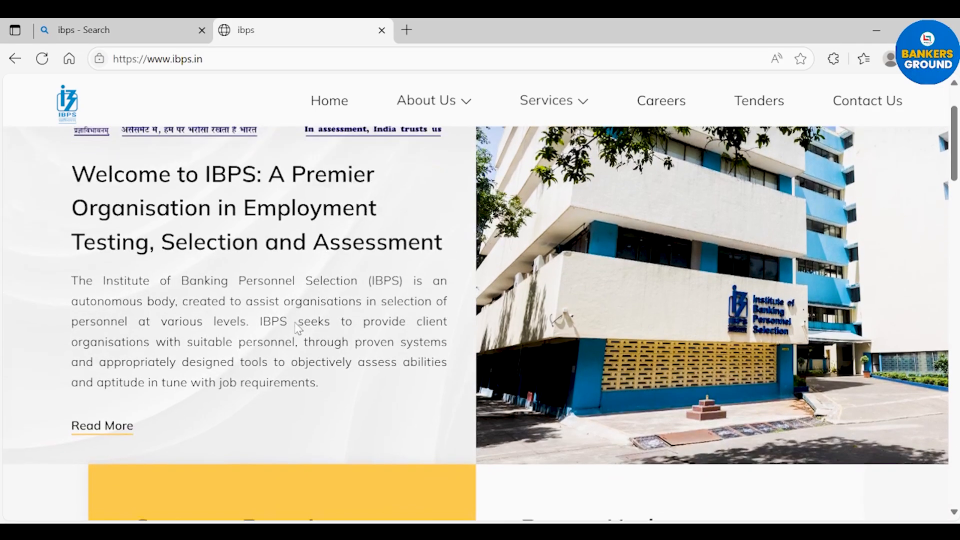
{"action": "scroll", "coordinate": [298, 329], "scroll_direction": "down", "scroll_amount": 3}
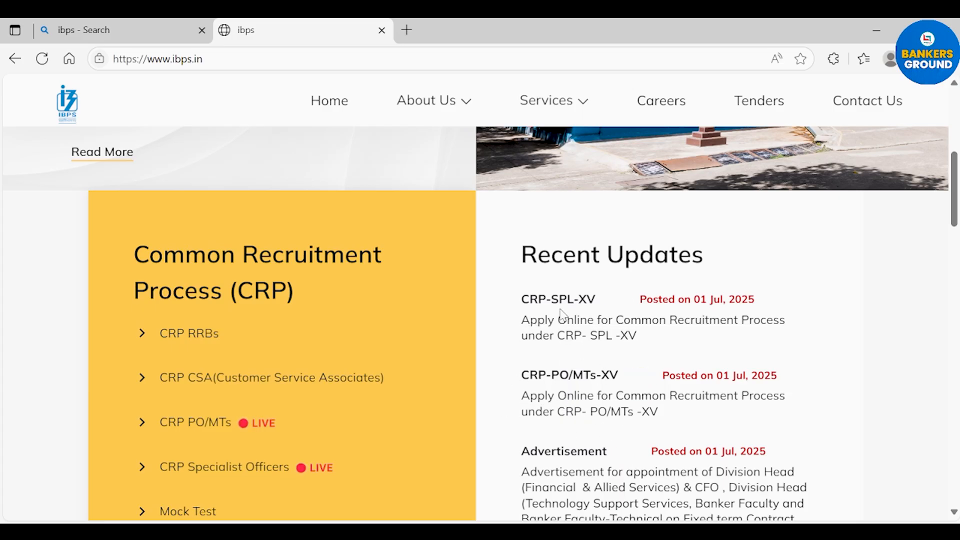
{"action": "left_click", "coordinate": [575, 405]}
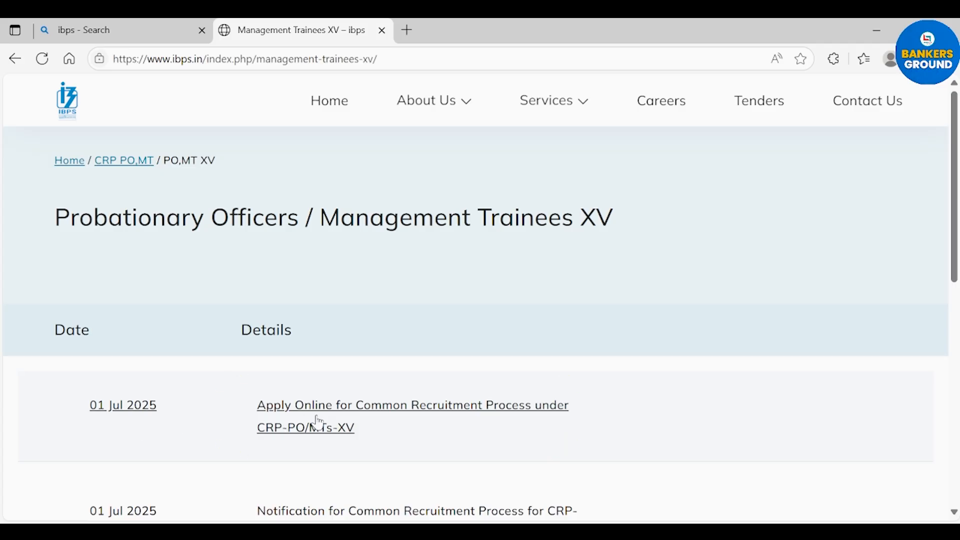
Step: Launch 'Apply Online for Common Recruitment Process under CRP-PO/MTs-XV' from the PO/MT XV notifications
{"action": "scroll", "coordinate": [318, 424], "scroll_direction": "down", "scroll_amount": 3}
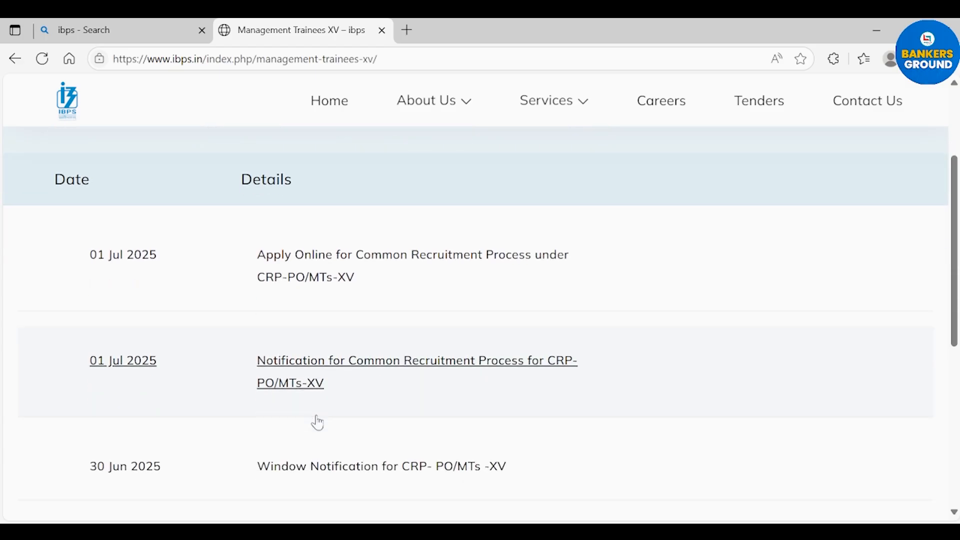
{"action": "scroll", "coordinate": [318, 424], "scroll_direction": "down", "scroll_amount": 1}
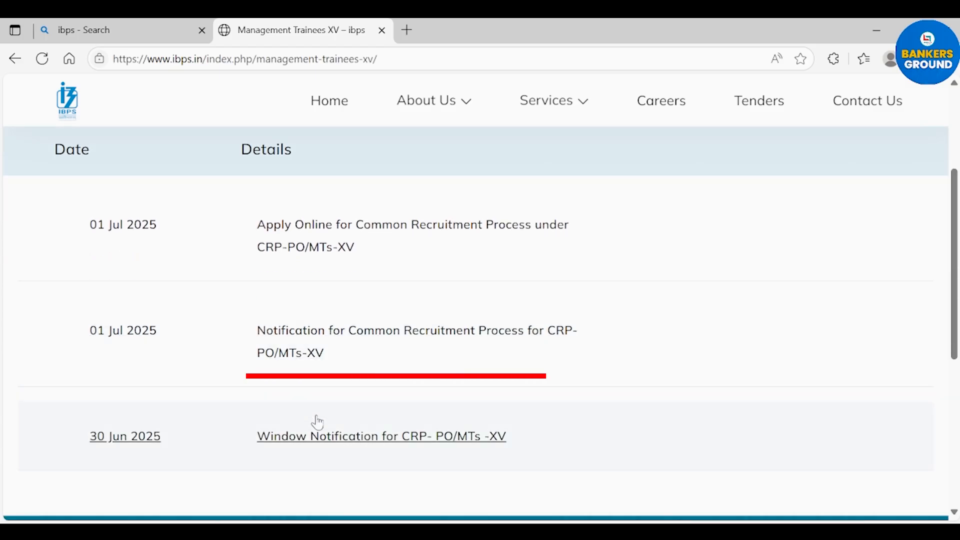
{"action": "scroll", "coordinate": [318, 423], "scroll_direction": "down", "scroll_amount": 1}
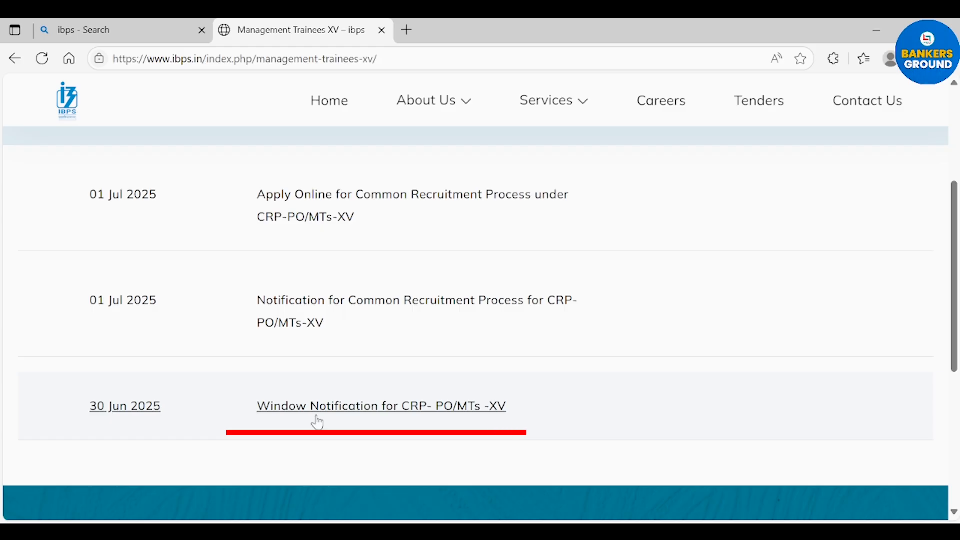
{"action": "scroll", "coordinate": [318, 423], "scroll_direction": "up", "scroll_amount": 3}
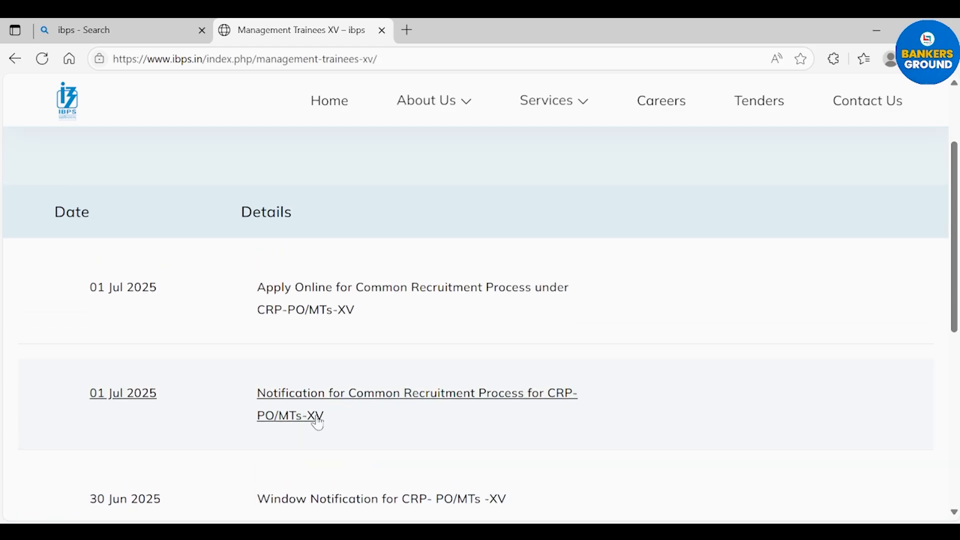
{"action": "scroll", "coordinate": [318, 424], "scroll_direction": "up", "scroll_amount": 1}
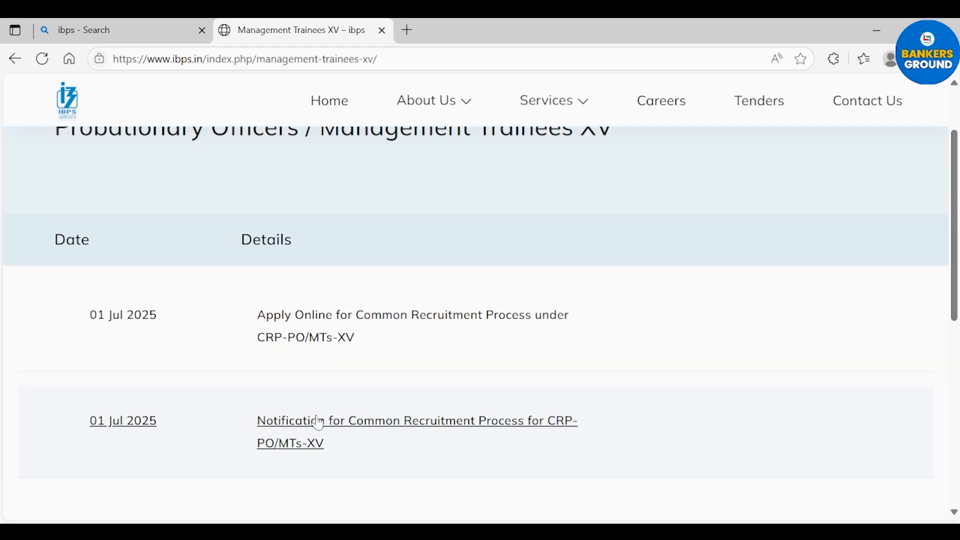
{"action": "left_click", "coordinate": [322, 326]}
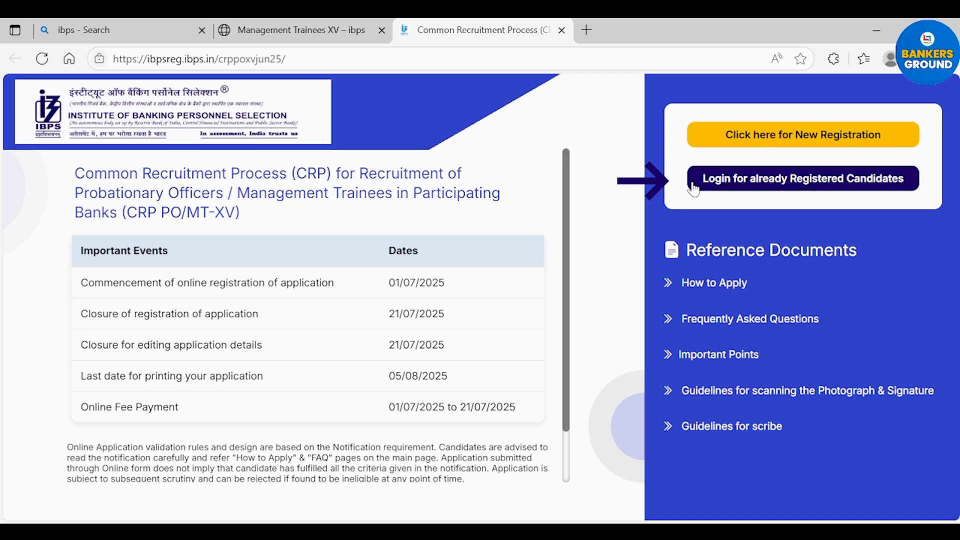
Step: Choose 'Click here for New Registration' to reach the Basic Information form
{"action": "left_click", "coordinate": [705, 142]}
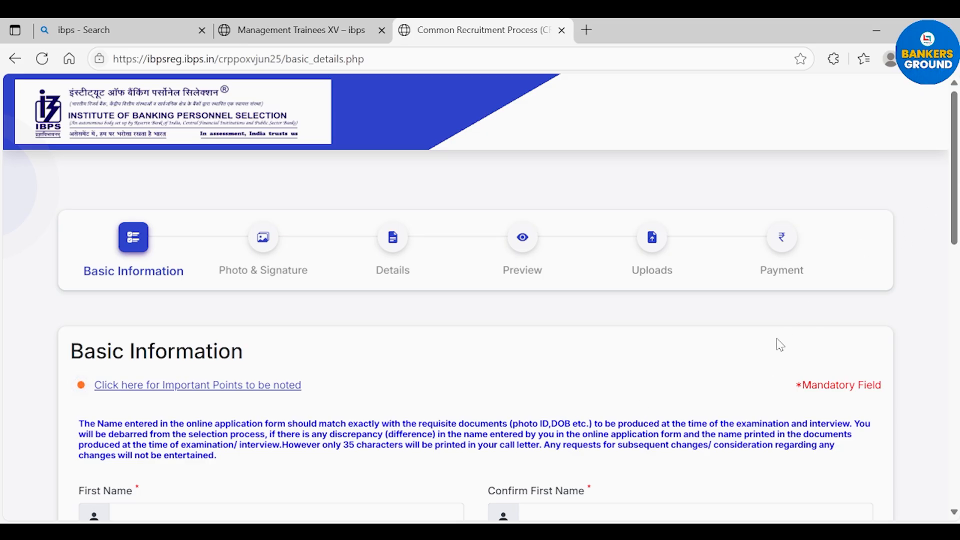
Step: Enter the candidate's first name in First Name and Confirm First Name
{"action": "left_click_drag", "start_coordinate": [955, 210], "coordinate": [956, 307]}
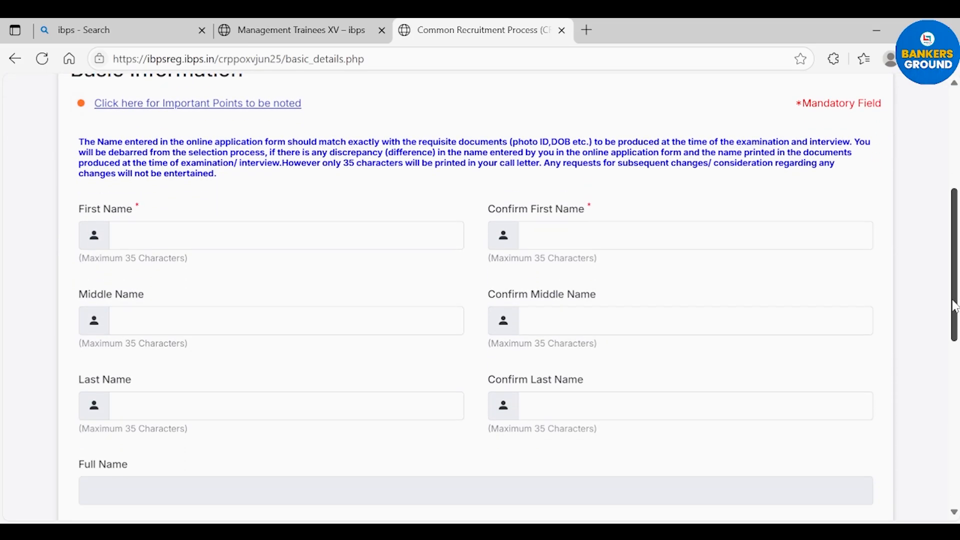
{"action": "left_click", "coordinate": [206, 235]}
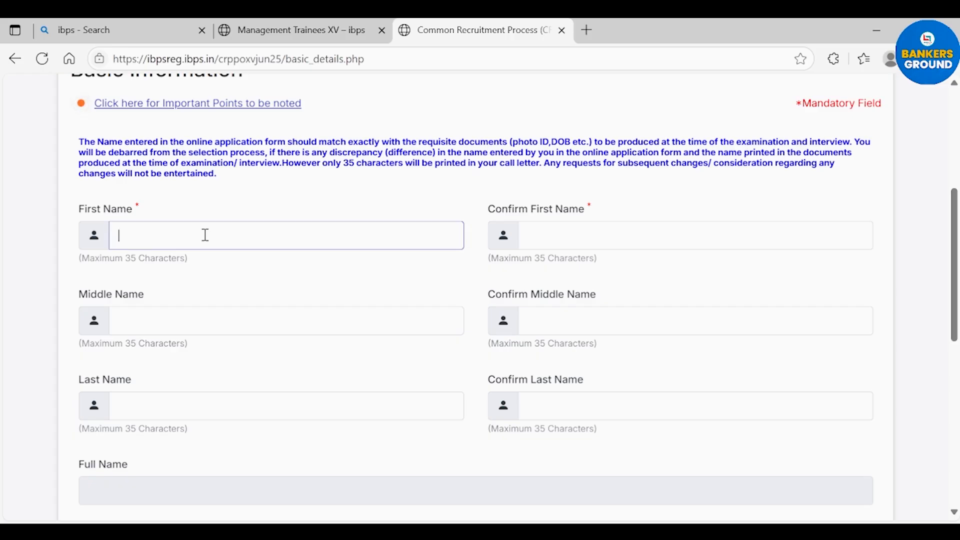
{"action": "left_click", "coordinate": [573, 240]}
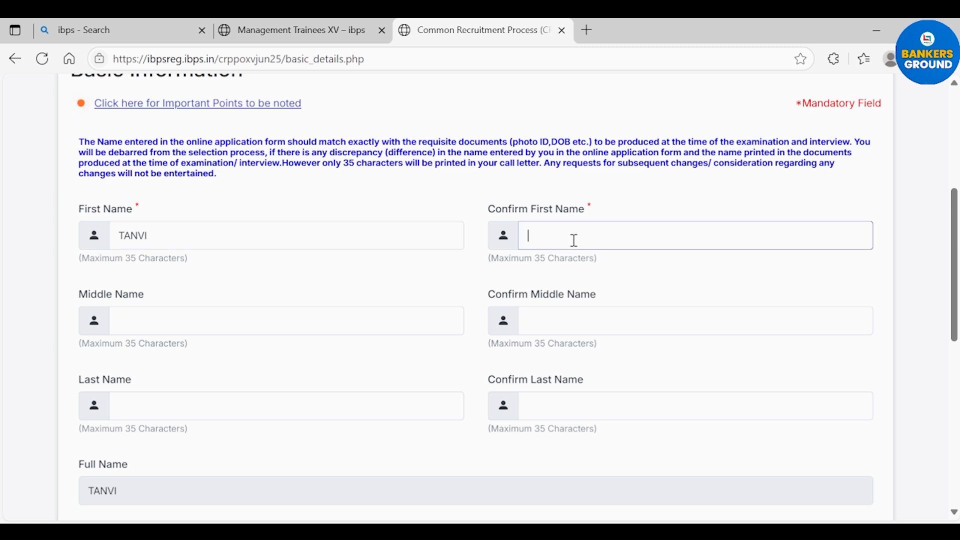
Step: Enter the candidate's surname in Last Name and Confirm Last Name
{"action": "left_click", "coordinate": [279, 404]}
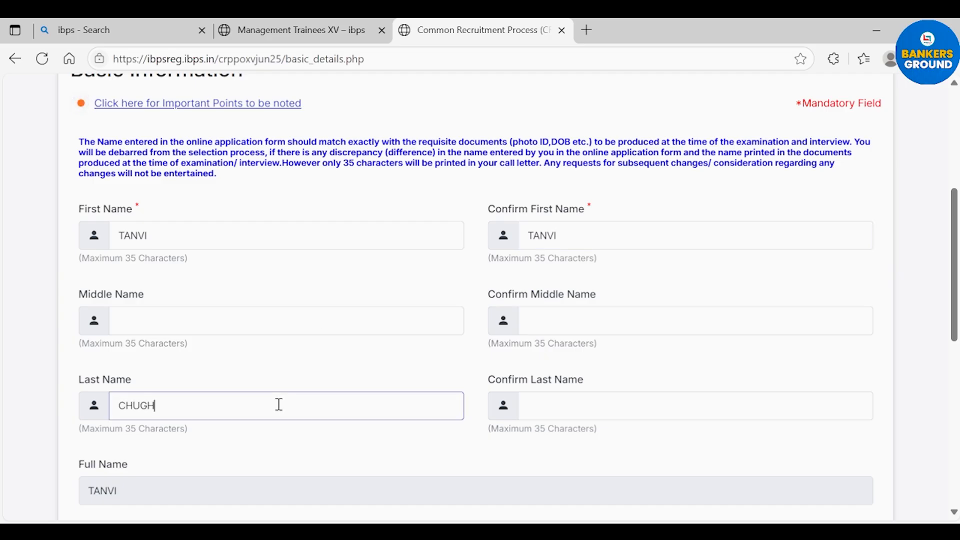
{"action": "left_click", "coordinate": [624, 407]}
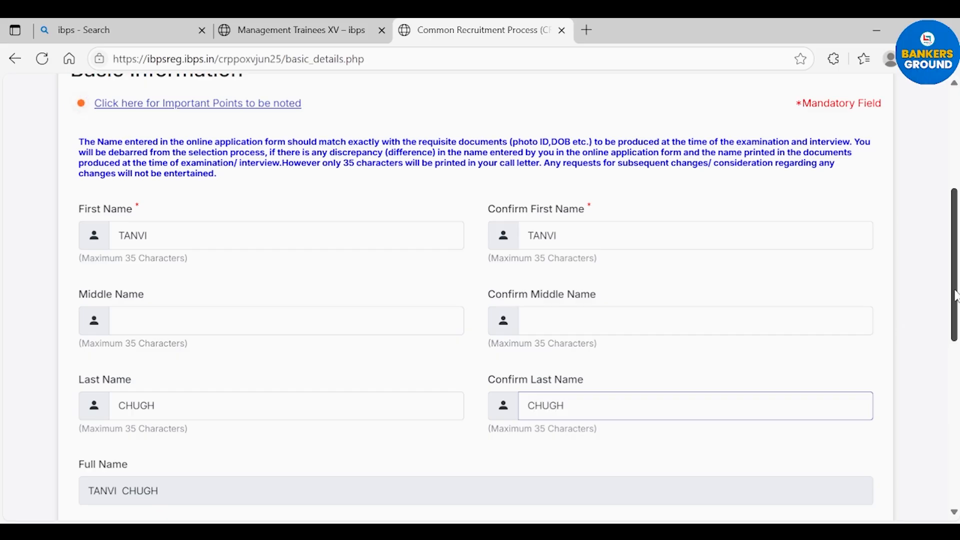
{"action": "scroll", "coordinate": [957, 296], "scroll_direction": "down", "scroll_amount": 3}
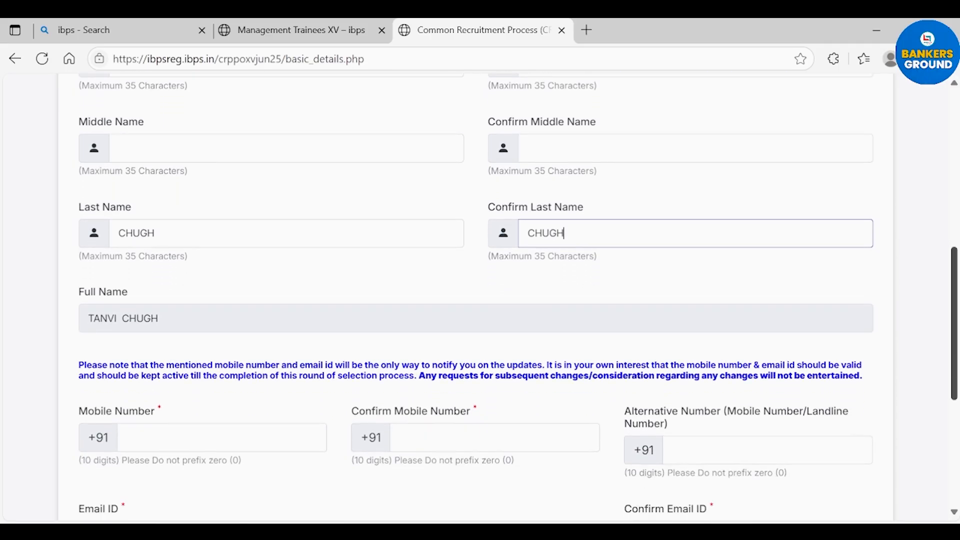
{"action": "scroll", "coordinate": [955, 320], "scroll_direction": "down", "scroll_amount": 4}
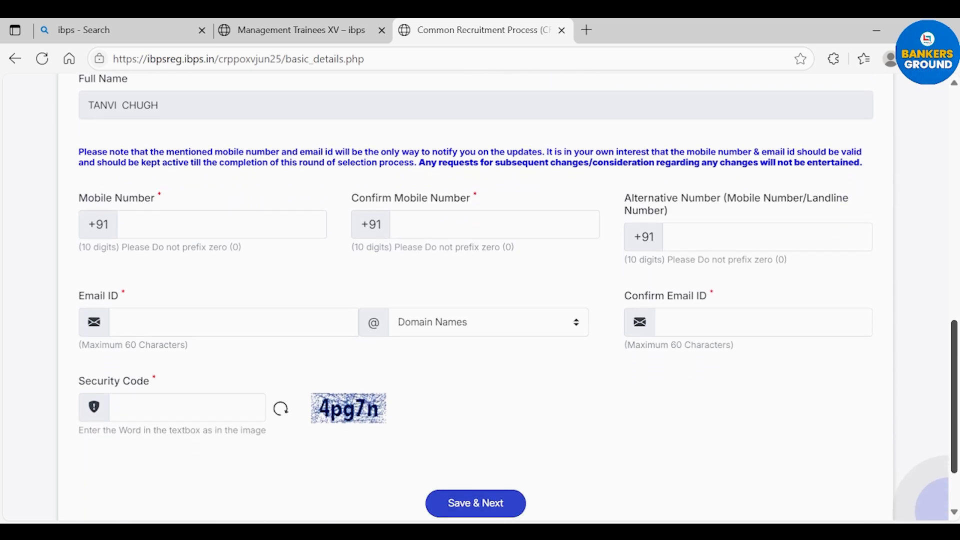
Step: Fill in the mobile number and its confirmation using the browser's autofill suggestion
{"action": "left_click", "coordinate": [177, 230]}
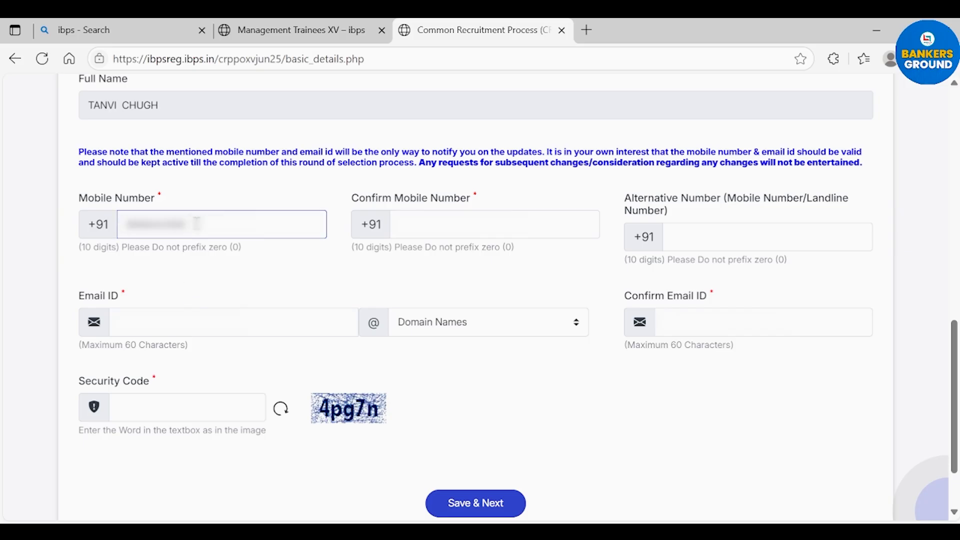
{"action": "left_click", "coordinate": [428, 224]}
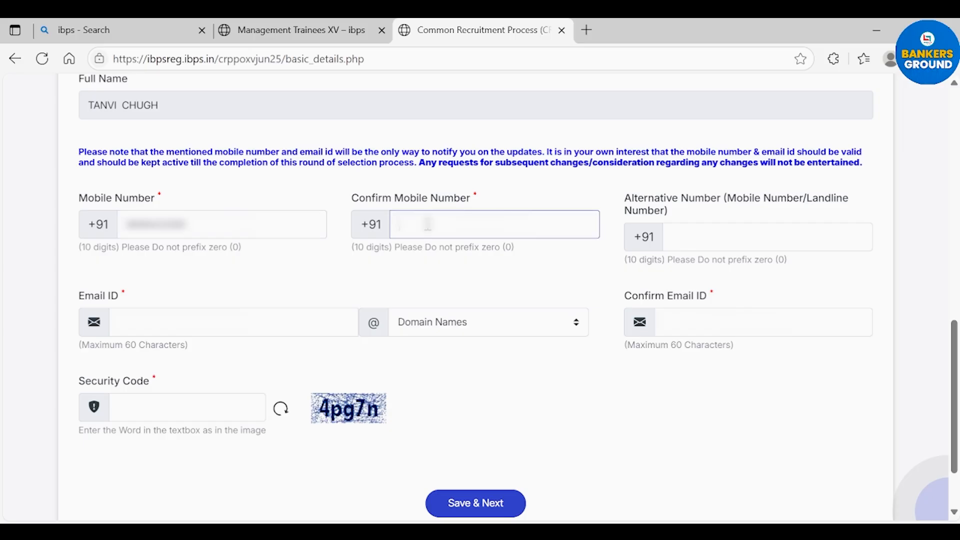
{"action": "left_click", "coordinate": [448, 278]}
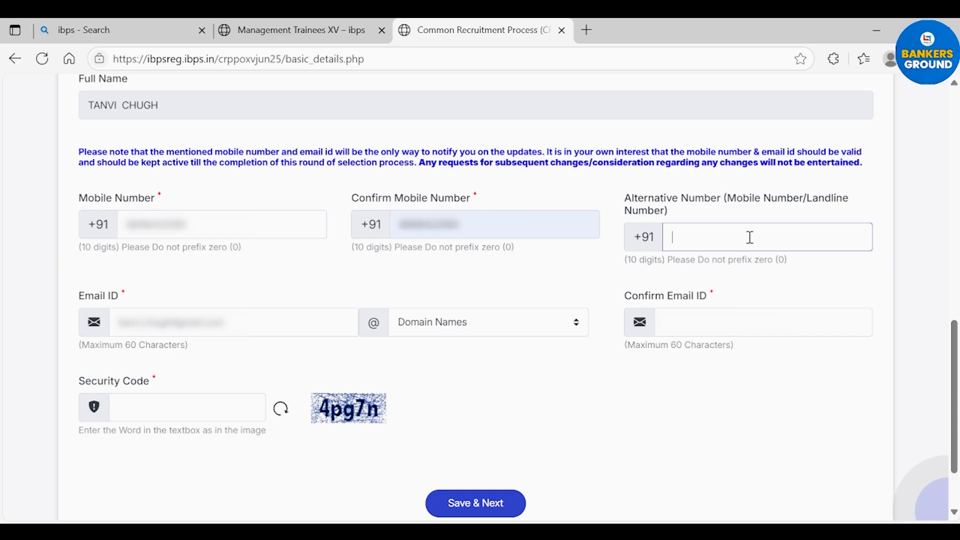
Step: Trim the email ID to the username, choose the gmail.com domain, and fill Confirm Email ID
{"action": "left_click", "coordinate": [632, 304]}
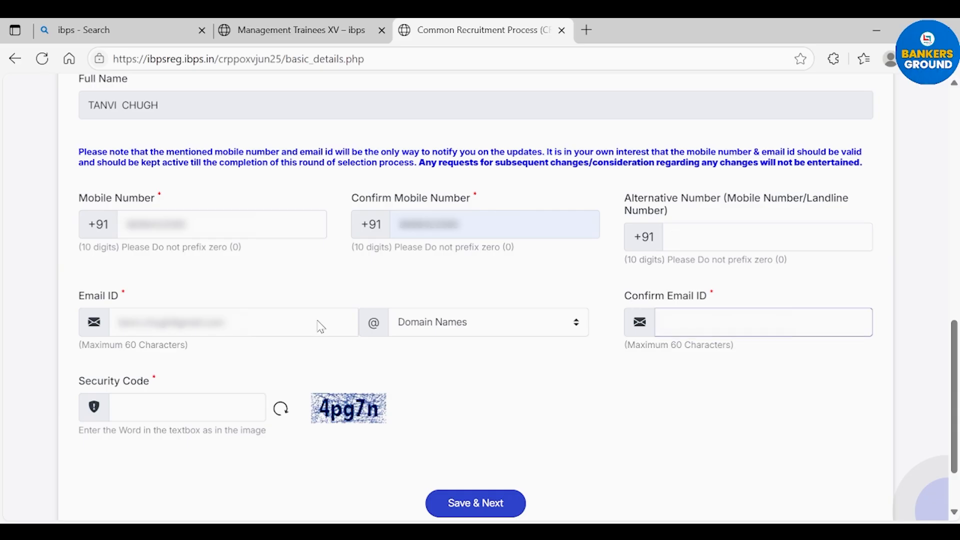
{"action": "left_click", "coordinate": [265, 321]}
{"action": "key", "text": "BackSpace"}
{"action": "key", "text": "BackSpace"}
{"action": "key", "text": "BackSpace"}
{"action": "key", "text": "BackSpace"}
{"action": "key", "text": "BackSpace"}
{"action": "key", "text": "BackSpace"}
{"action": "key", "text": "BackSpace"}
{"action": "key", "text": "BackSpace"}
{"action": "key", "text": "BackSpace"}
{"action": "key", "text": "BackSpace"}
{"action": "key", "text": "BackSpace"}
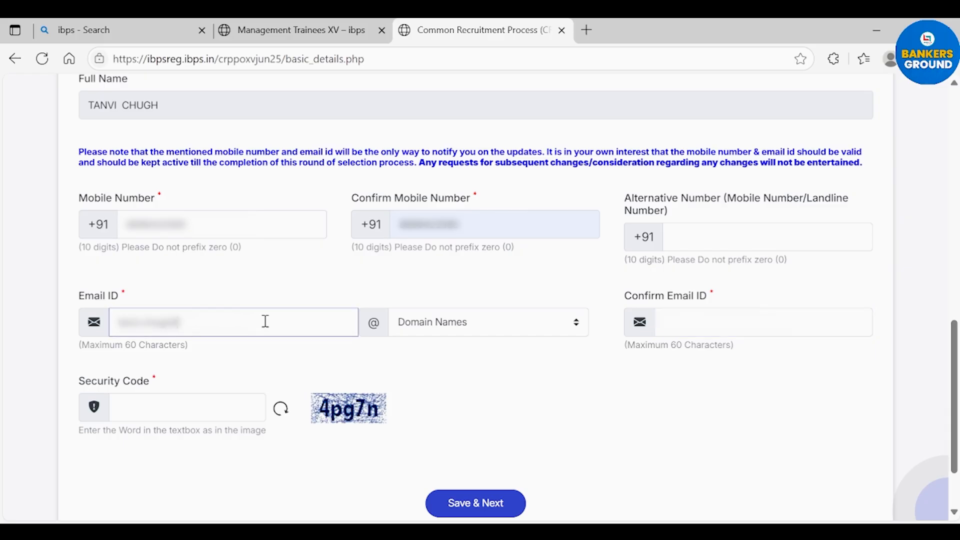
{"action": "left_click", "coordinate": [481, 331]}
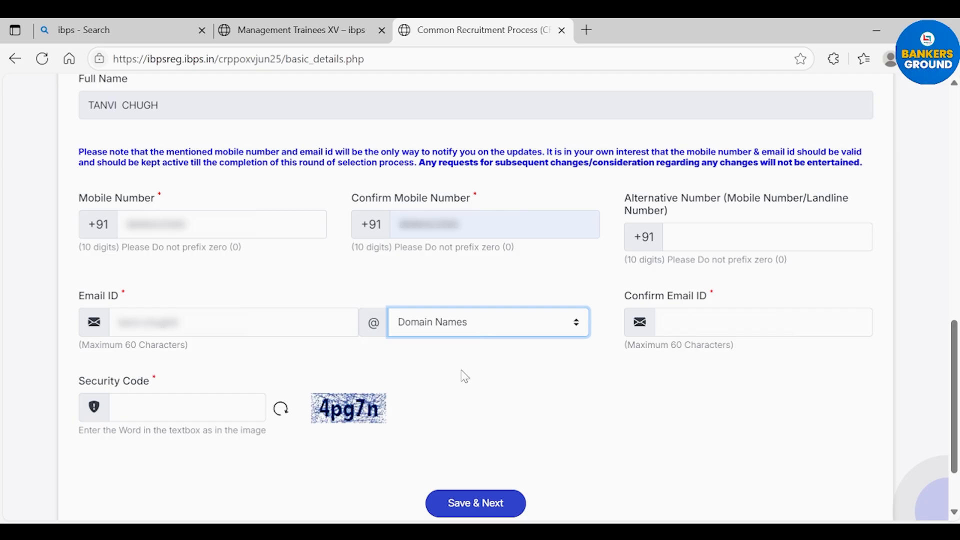
{"action": "left_click", "coordinate": [459, 395]}
{"action": "left_click", "coordinate": [679, 316]}
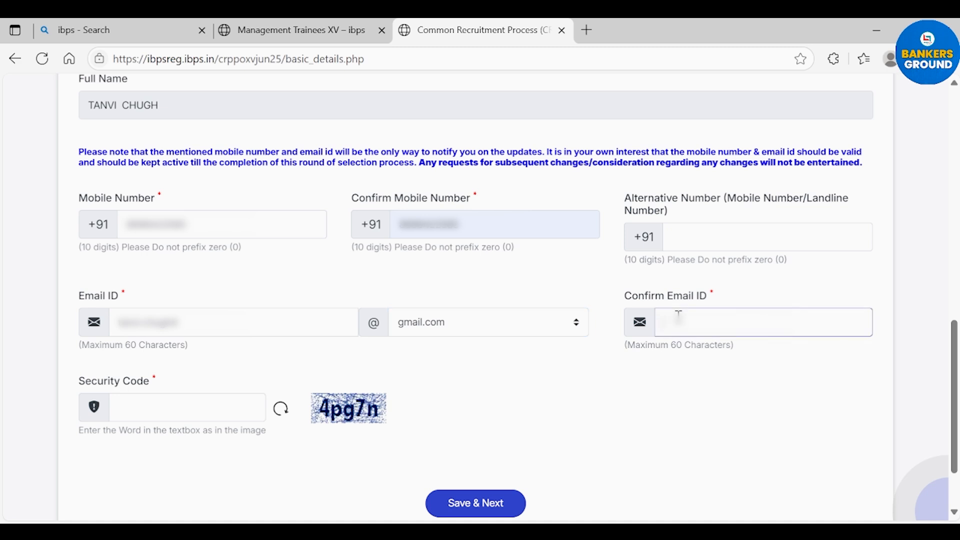
{"action": "left_click", "coordinate": [712, 380]}
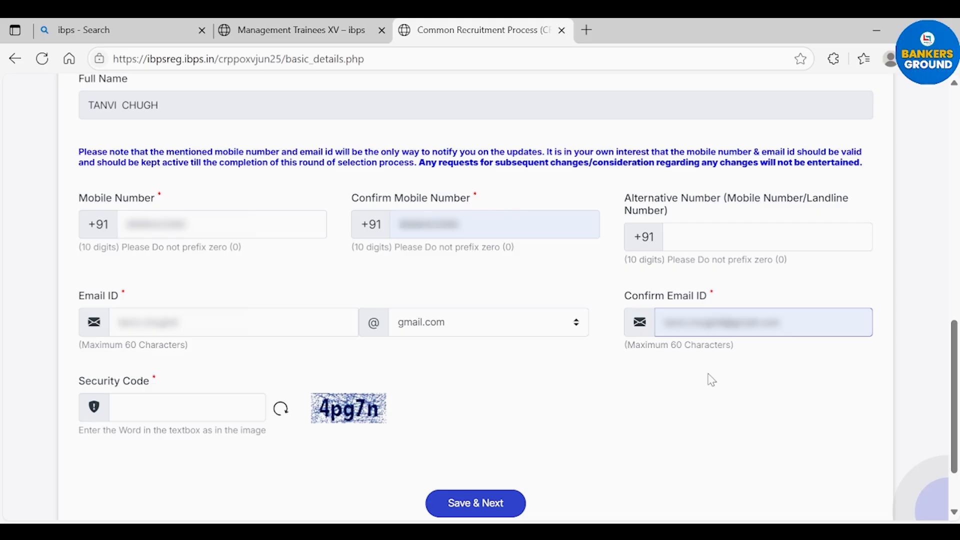
Step: Enter the captcha characters as the security code, fixing a typo, then save the basic details
{"action": "left_click", "coordinate": [139, 408]}
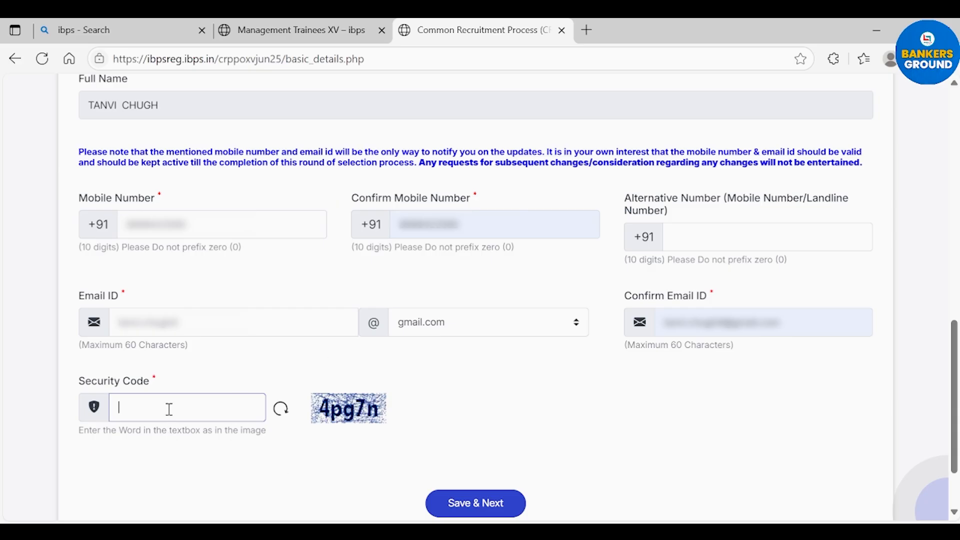
{"action": "type", "text": "4P"}
{"action": "key", "text": "BackSpace"}
{"action": "type", "text": "pg7n"}
{"action": "left_click", "coordinate": [493, 510]}
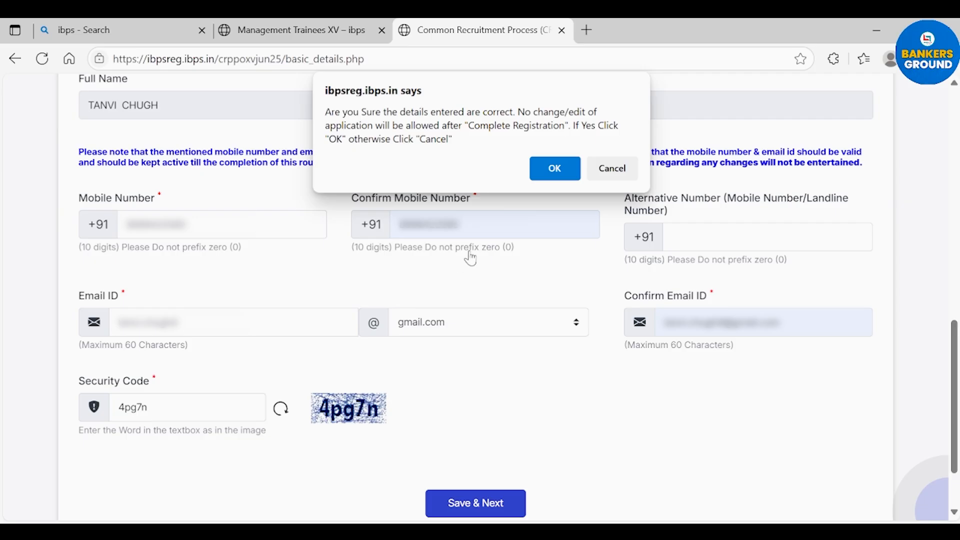
Step: Accept the 'details are correct' confirmation with OK, returning to the CRP PO/MT-XV home page
{"action": "left_click", "coordinate": [555, 169]}
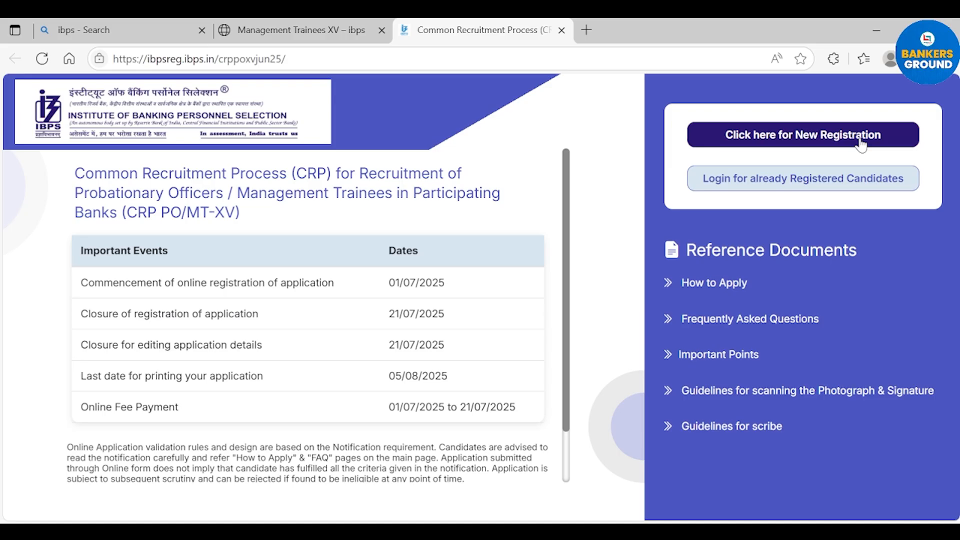
Step: Log in as a registered candidate with the registration number, password and security code
{"action": "left_click", "coordinate": [835, 180]}
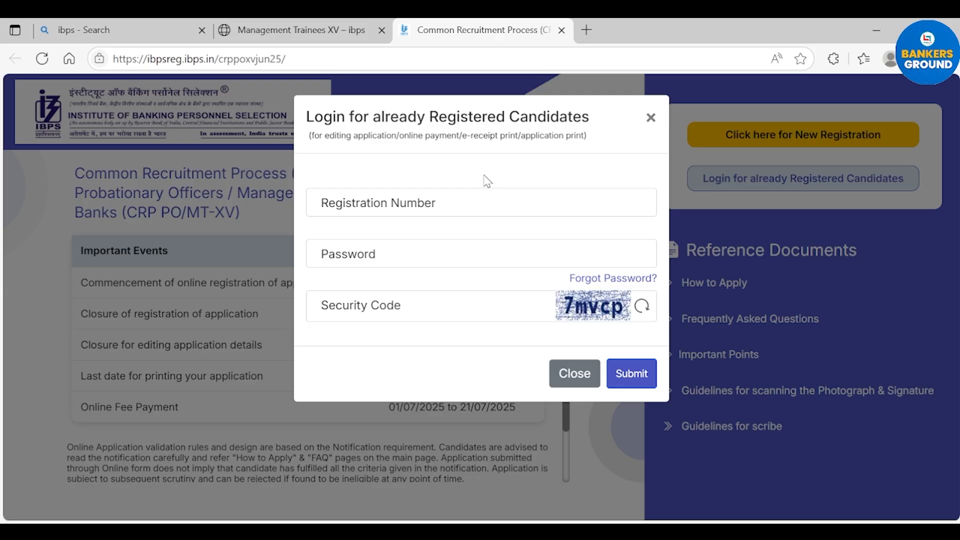
{"action": "left_click", "coordinate": [469, 203]}
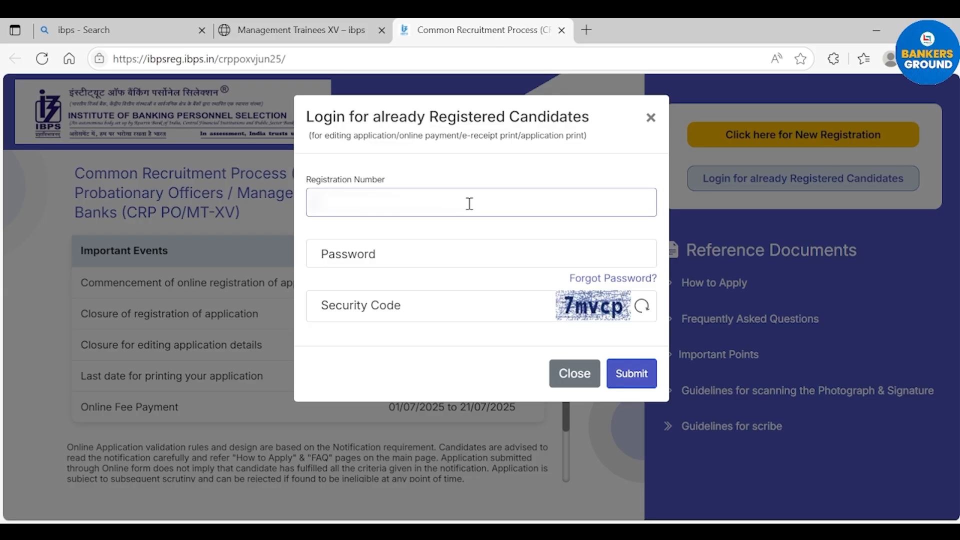
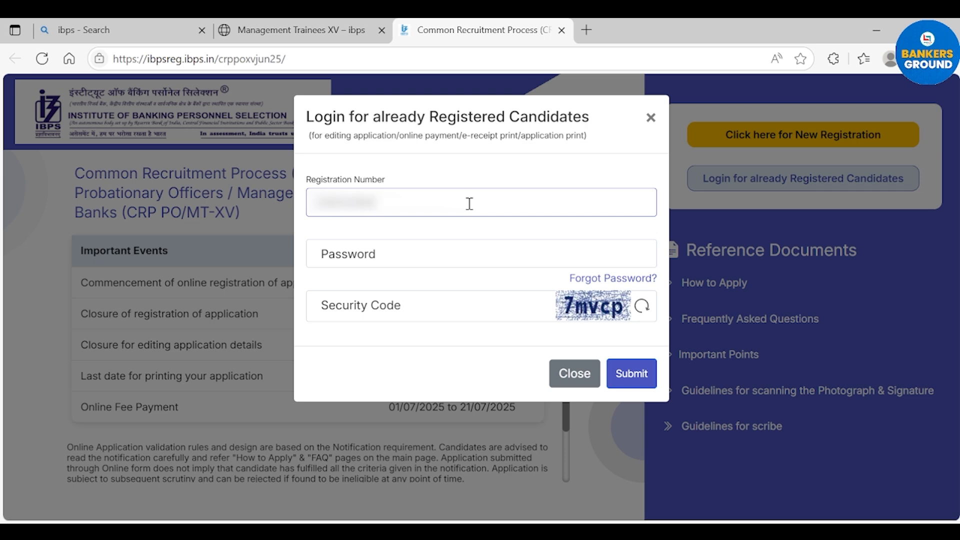
{"action": "left_click", "coordinate": [441, 251]}
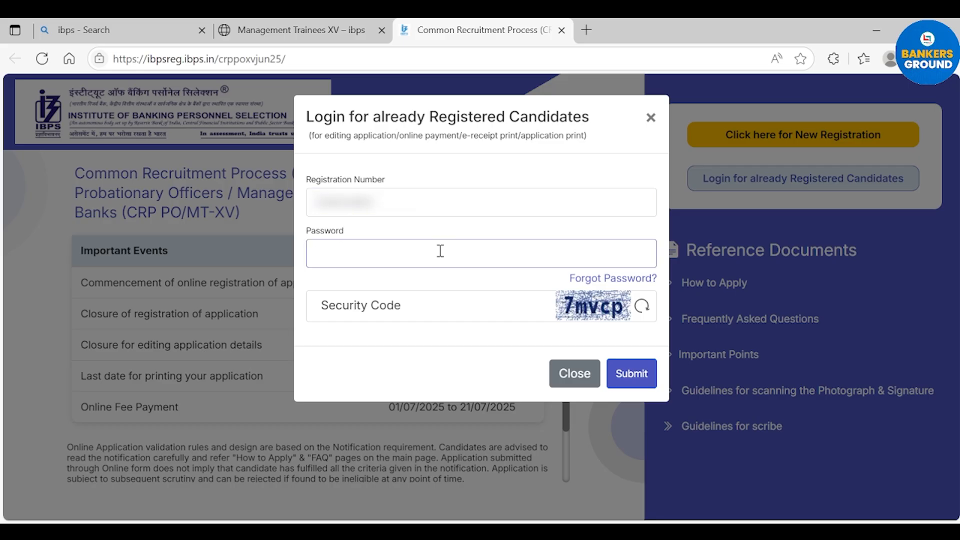
{"action": "type", "text": "••••••••"}
{"action": "left_click", "coordinate": [421, 302]}
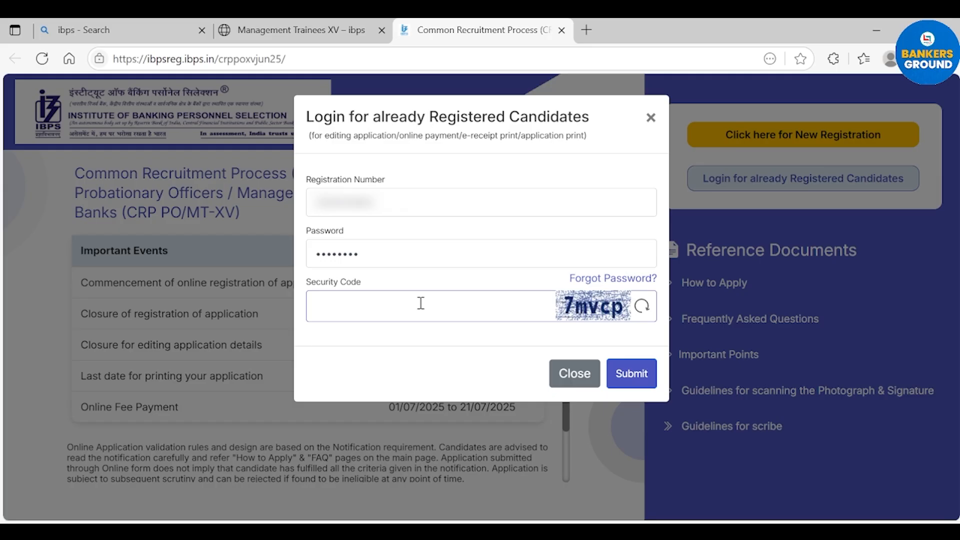
{"action": "type", "text": "7mvcp"}
{"action": "left_click", "coordinate": [636, 379]}
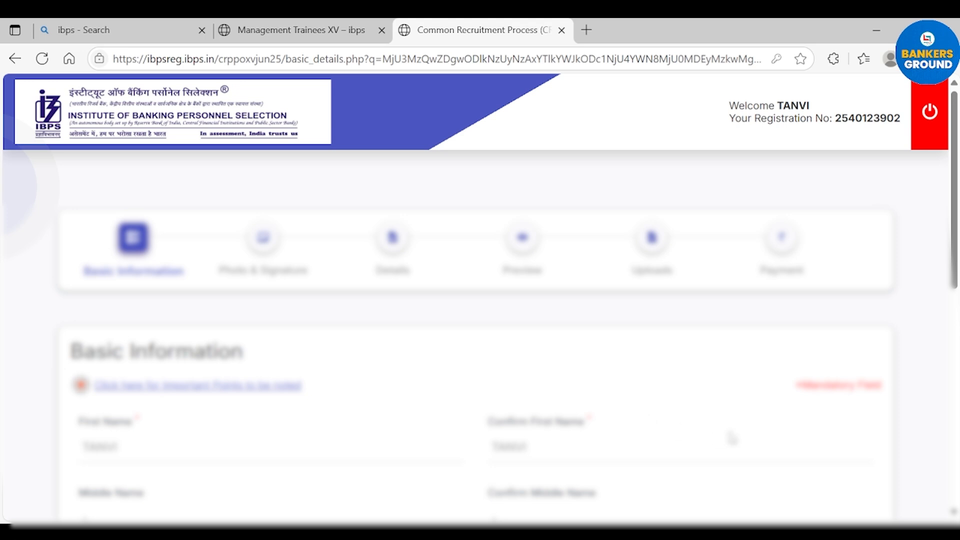
Step: Continue from the saved Basic Information page to the Photo & Signature upload page
{"action": "left_click_drag", "start_coordinate": [956, 253], "coordinate": [958, 466]}
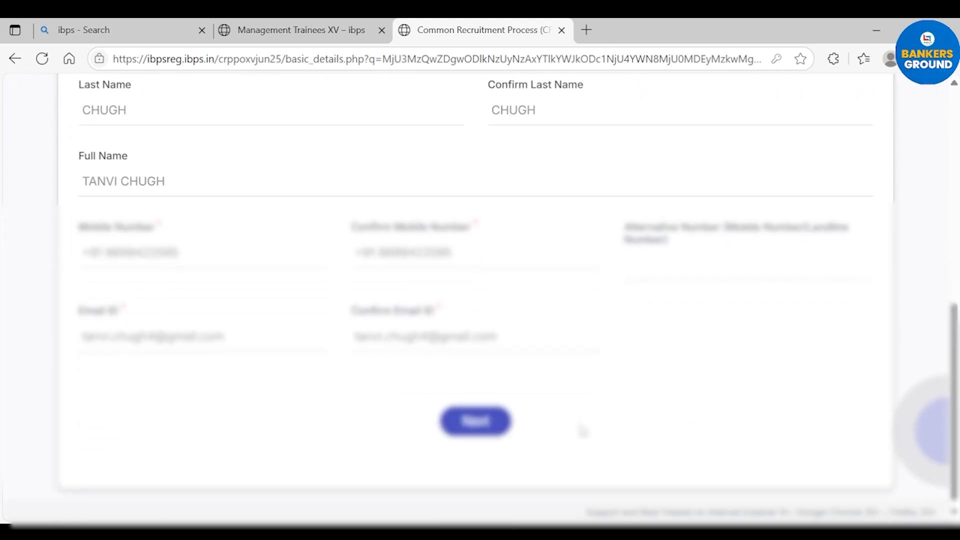
{"action": "left_click", "coordinate": [484, 435]}
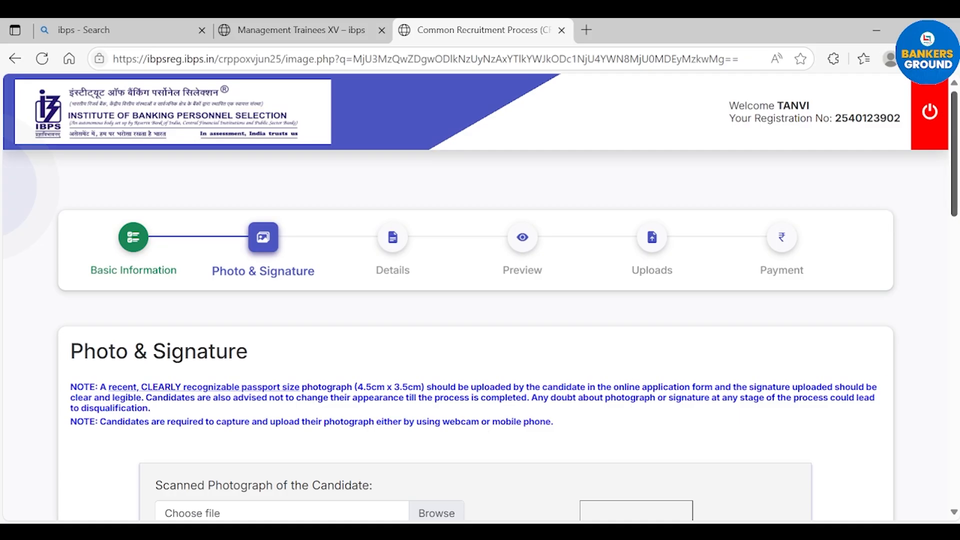
{"action": "left_click_drag", "start_coordinate": [955, 129], "coordinate": [955, 161]}
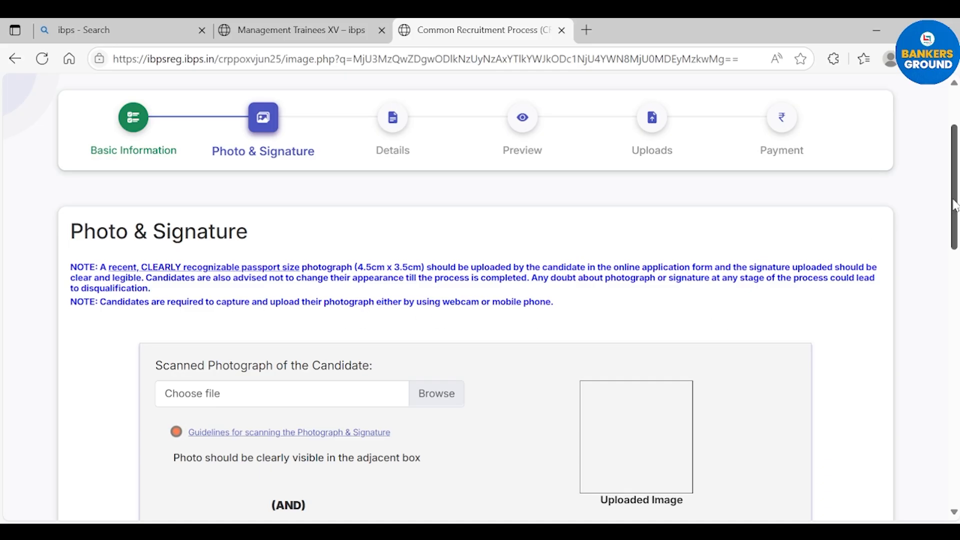
Step: Open the 'Guidelines for scanning the Photograph & Signature' PDF in a new tab
{"action": "scroll", "coordinate": [956, 209], "scroll_direction": "down", "scroll_amount": 3}
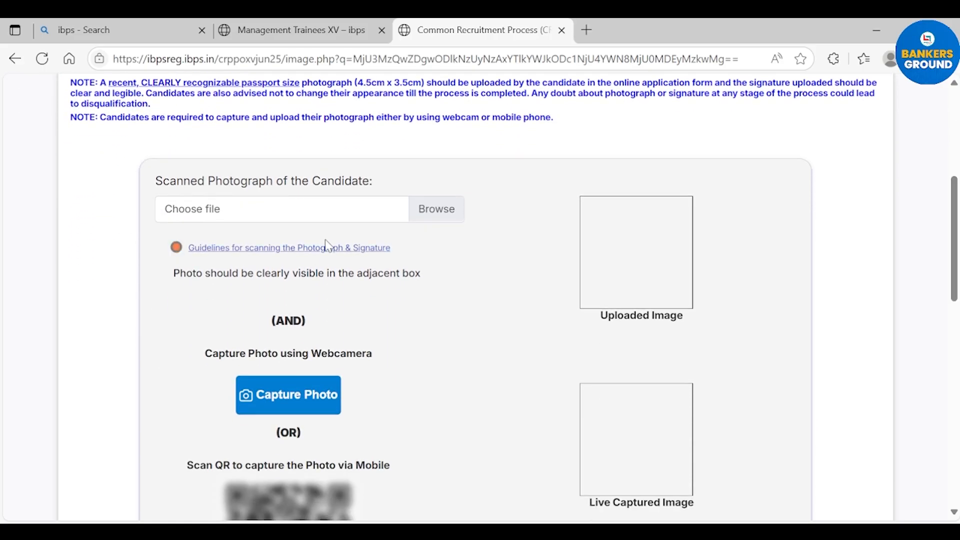
{"action": "left_click", "coordinate": [327, 250]}
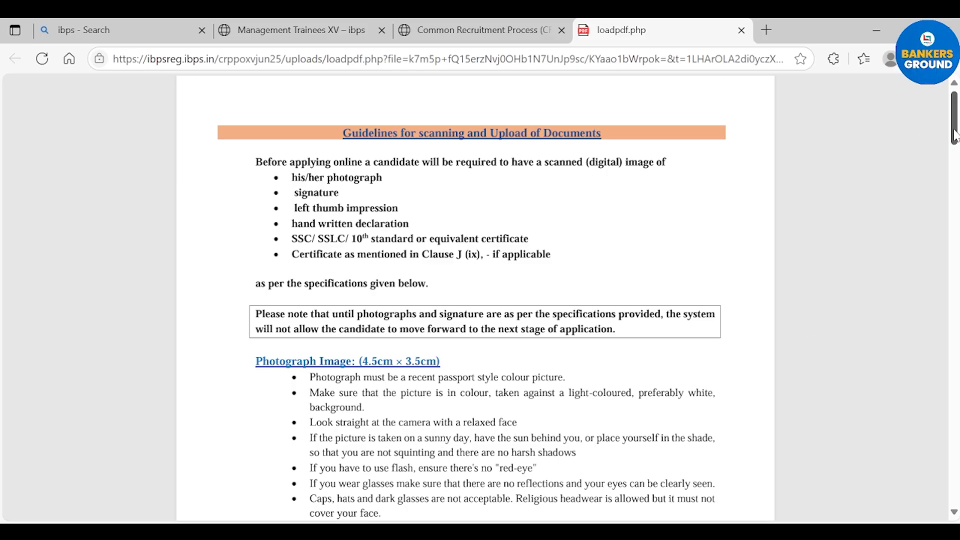
Step: Scroll to the Photograph Image specifications in the guidelines PDF, then close that tab
{"action": "scroll", "coordinate": [956, 135], "scroll_direction": "down", "scroll_amount": 2}
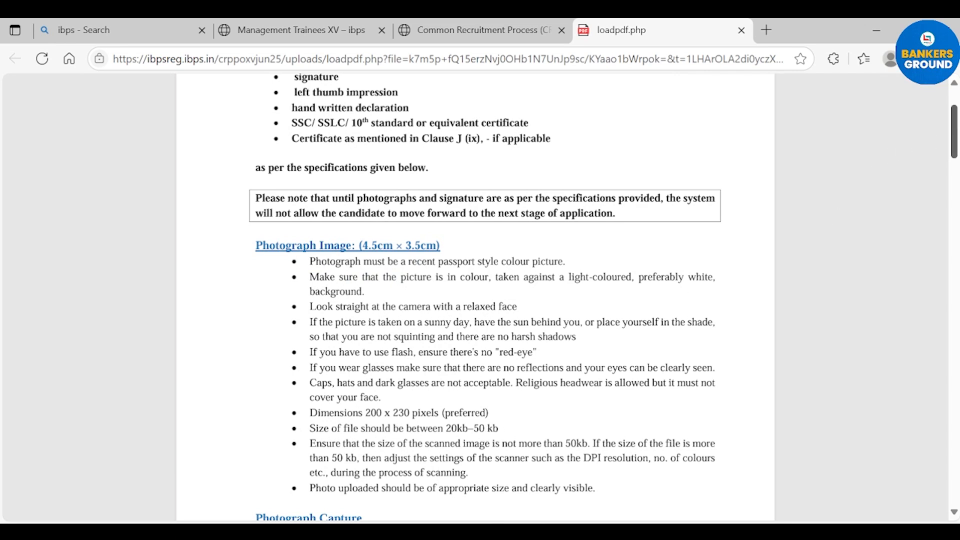
{"action": "scroll", "coordinate": [954, 135], "scroll_direction": "down", "scroll_amount": 3}
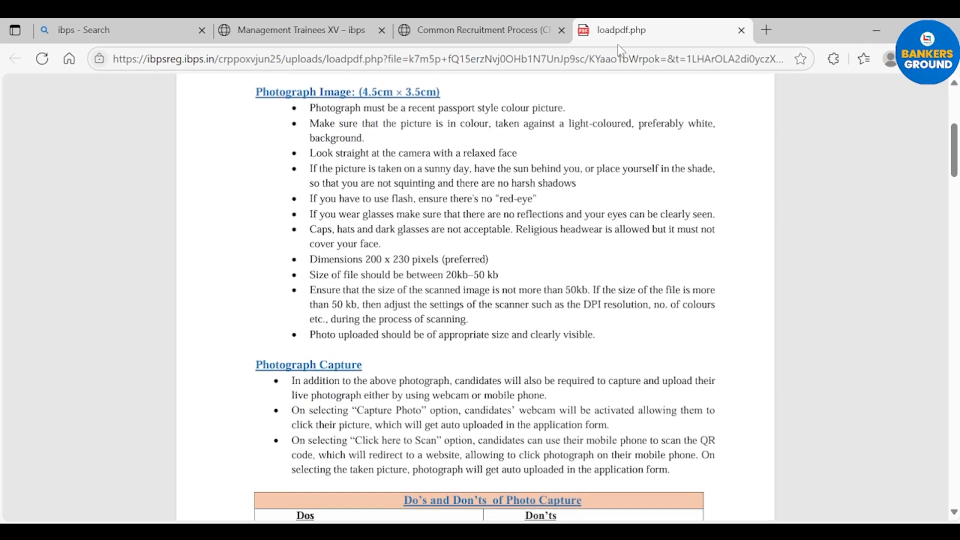
{"action": "left_click", "coordinate": [741, 30]}
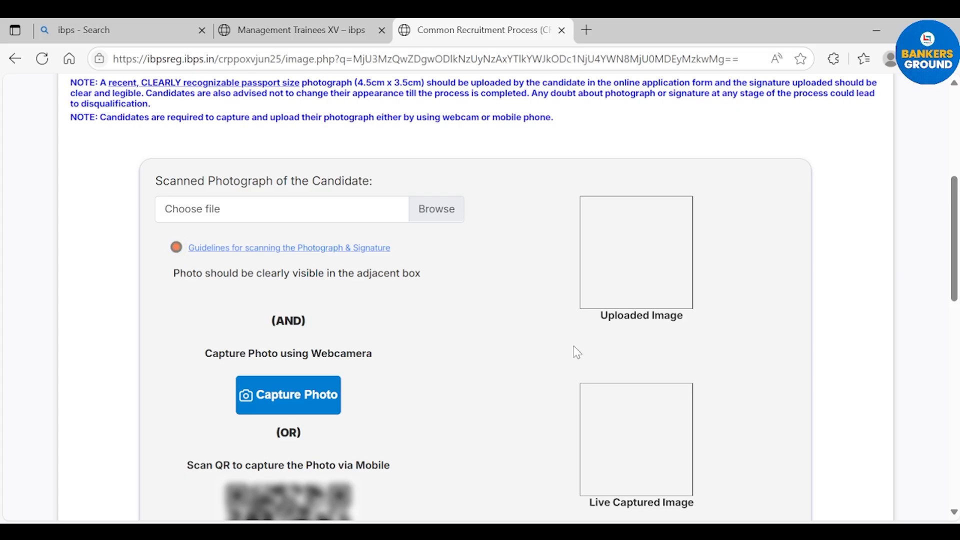
Step: Scroll past the QR code and photo confirmation to the Scanned Signature upload section
{"action": "left_click_drag", "start_coordinate": [953, 250], "coordinate": [953, 297]}
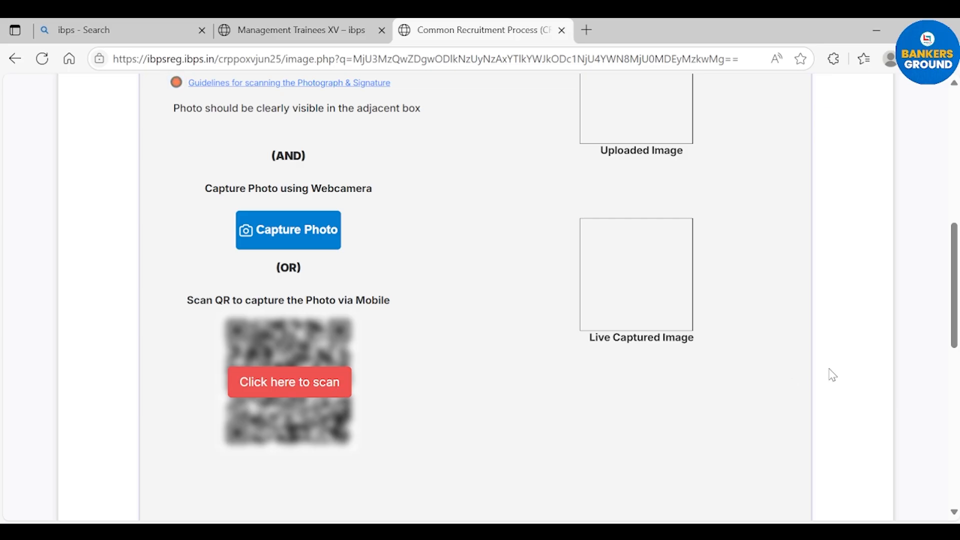
{"action": "left_click_drag", "start_coordinate": [956, 334], "coordinate": [956, 310]}
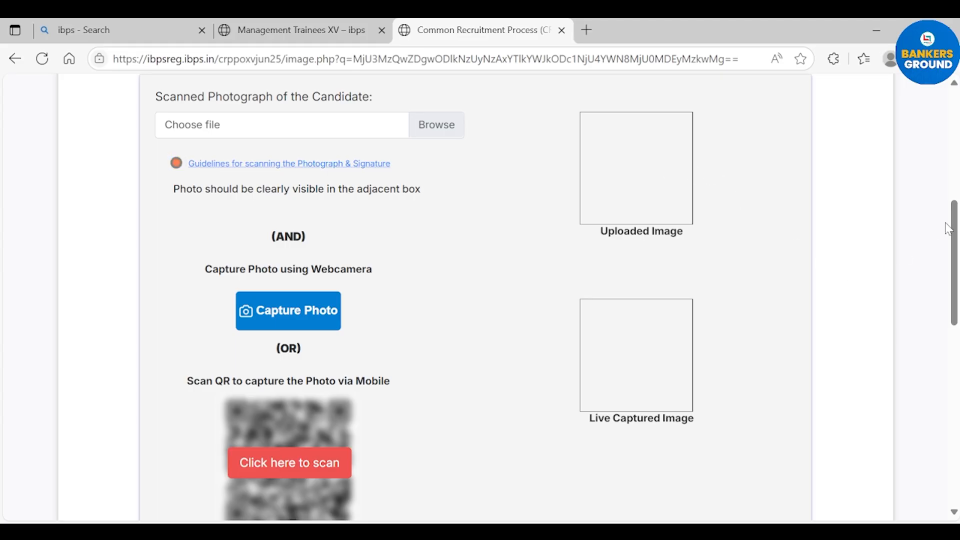
{"action": "left_click_drag", "start_coordinate": [955, 229], "coordinate": [955, 327]}
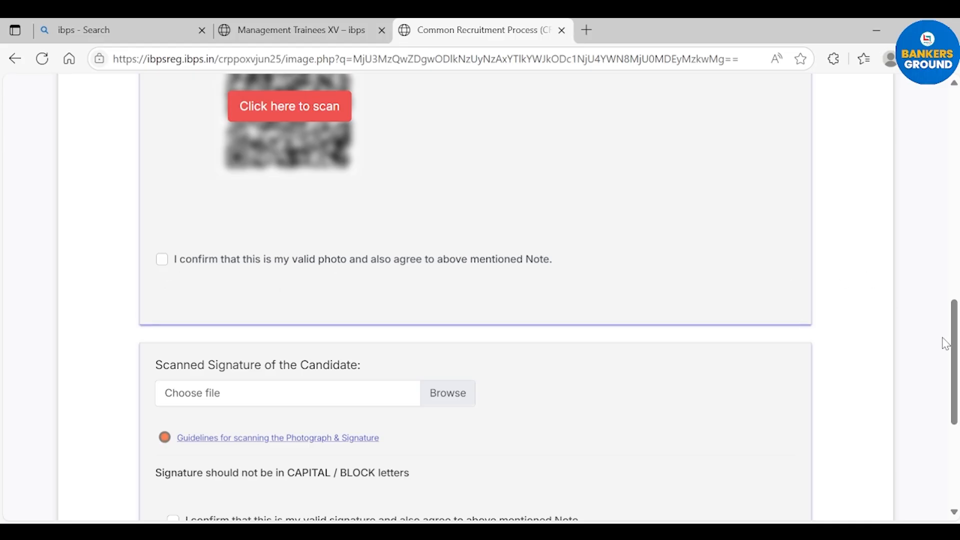
{"action": "left_click_drag", "start_coordinate": [956, 356], "coordinate": [956, 410]}
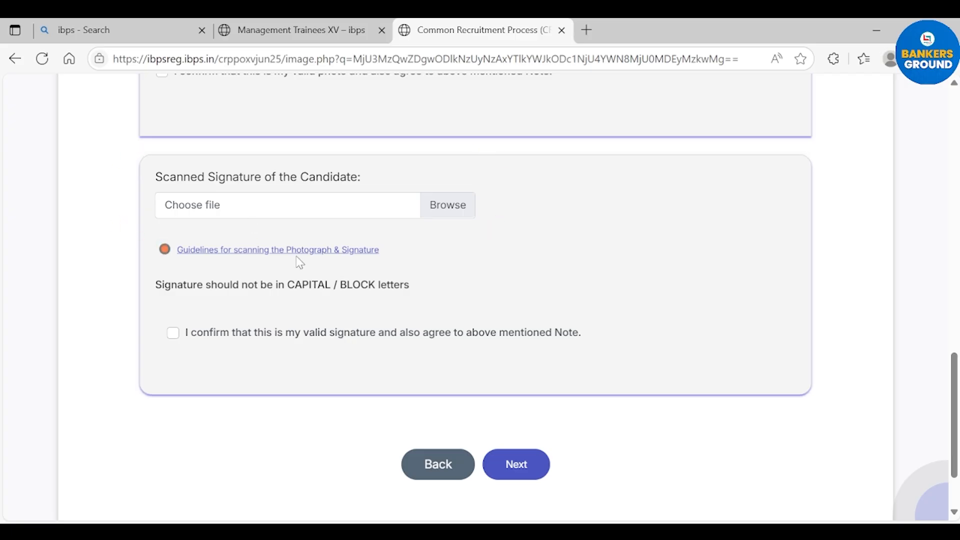
{"action": "left_click", "coordinate": [263, 252]}
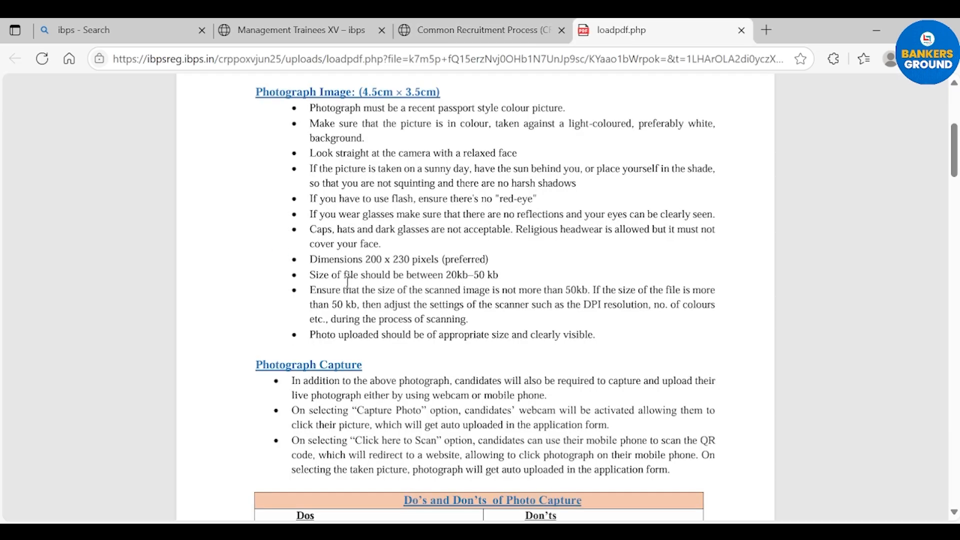
{"action": "scroll", "coordinate": [430, 332], "scroll_direction": "down", "scroll_amount": 10}
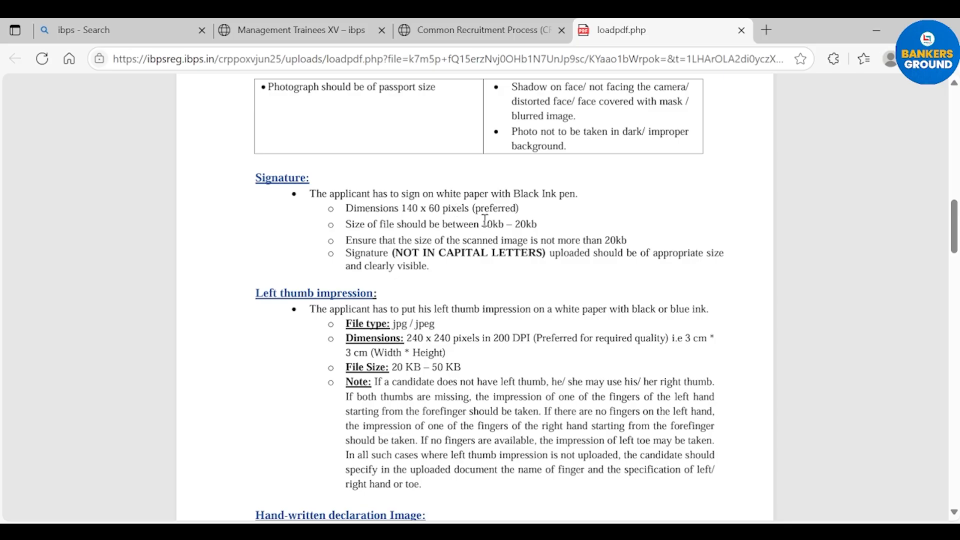
{"action": "left_click", "coordinate": [743, 30]}
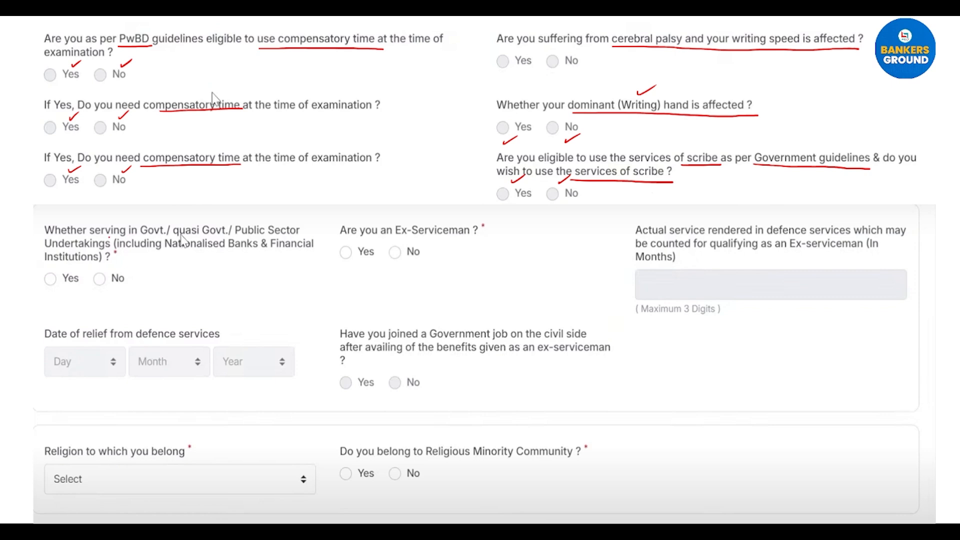
Step: Underline 'Govt.', 'quasi' and 'Undertakings' in the government service question and tick its Yes answer
{"action": "left_click_drag", "start_coordinate": [140, 235], "coordinate": [273, 235]}
{"action": "left_click_drag", "start_coordinate": [57, 250], "coordinate": [96, 250]}
{"action": "left_click_drag", "start_coordinate": [148, 221], "coordinate": [278, 212]}
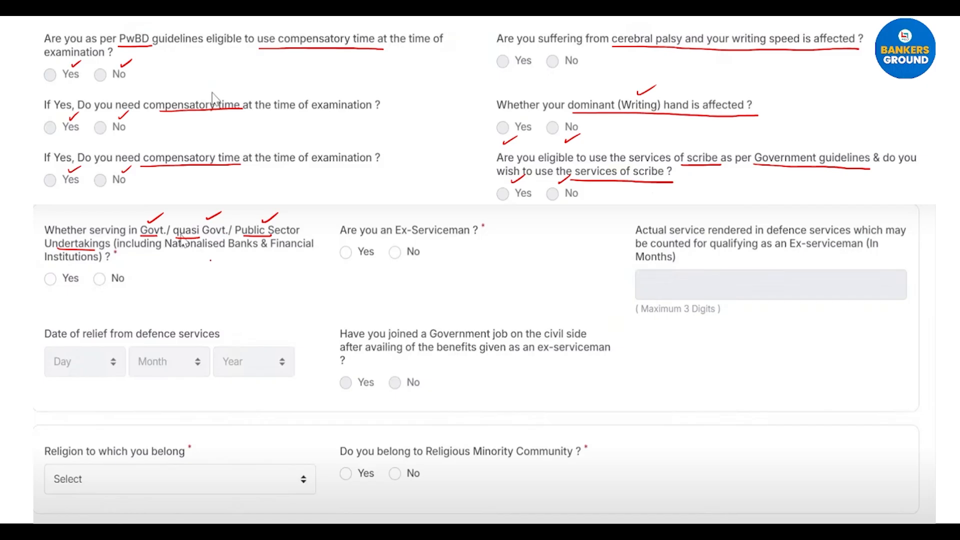
{"action": "left_click_drag", "start_coordinate": [57, 268], "coordinate": [129, 257]}
Step: Mark up the Ex-Serviceman question, its service-rendered months box and defence relief date in red
{"action": "left_click_drag", "start_coordinate": [383, 239], "coordinate": [458, 241]}
{"action": "left_click_drag", "start_coordinate": [341, 273], "coordinate": [417, 257]}
{"action": "left_click_drag", "start_coordinate": [496, 233], "coordinate": [625, 235]}
{"action": "mouse_move", "coordinate": [612, 228]}
{"action": "left_mouse_down"}
{"action": "mouse_move", "coordinate": [625, 234]}
{"action": "mouse_move", "coordinate": [607, 243]}
{"action": "left_mouse_up"}
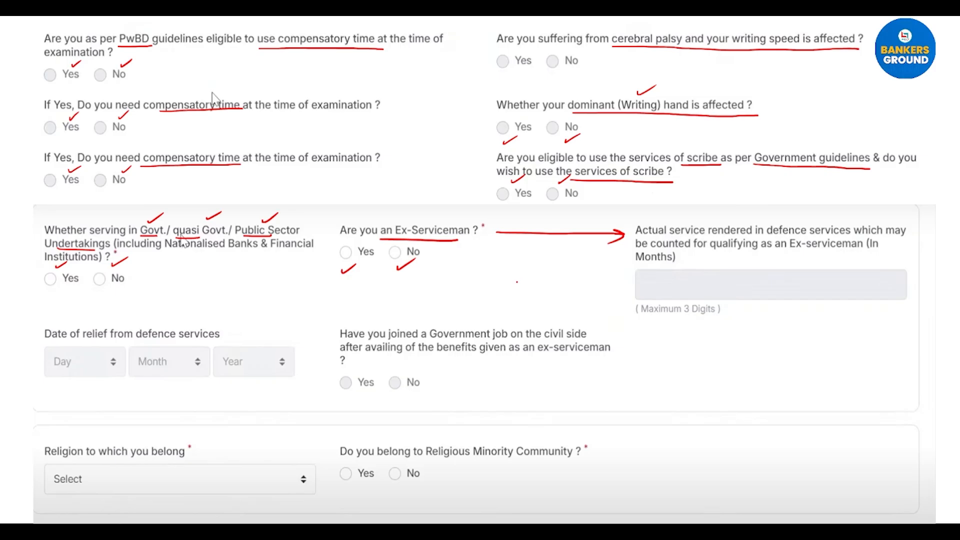
{"action": "left_click_drag", "start_coordinate": [400, 241], "coordinate": [423, 247]}
{"action": "left_click_drag", "start_coordinate": [713, 282], "coordinate": [724, 292]}
{"action": "left_click_drag", "start_coordinate": [724, 282], "coordinate": [713, 292]}
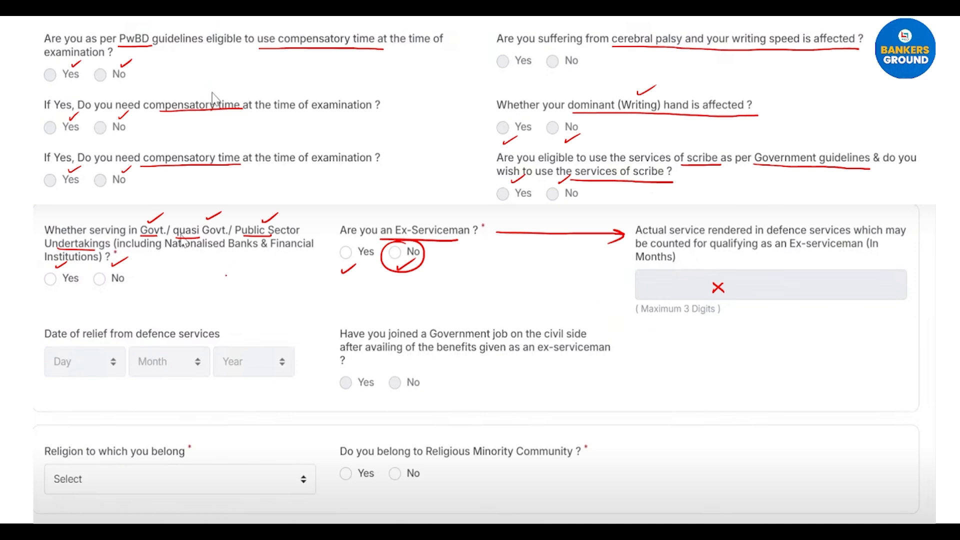
{"action": "left_click_drag", "start_coordinate": [130, 316], "coordinate": [160, 308]}
{"action": "mouse_move", "coordinate": [360, 241]}
{"action": "left_mouse_down"}
{"action": "mouse_move", "coordinate": [336, 263]}
{"action": "mouse_move", "coordinate": [353, 240]}
{"action": "left_mouse_up"}
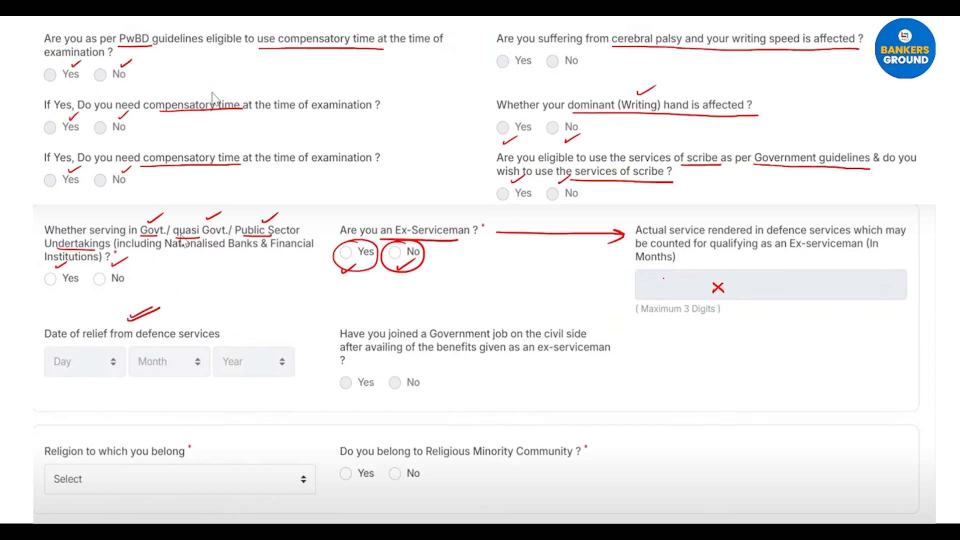
{"action": "left_click_drag", "start_coordinate": [666, 288], "coordinate": [690, 283]}
{"action": "left_click_drag", "start_coordinate": [221, 341], "coordinate": [243, 330]}
Step: Underline and tick the civil-side job question, religion field and Religious Minority Community question
{"action": "left_click_drag", "start_coordinate": [391, 340], "coordinate": [547, 339]}
{"action": "left_click_drag", "start_coordinate": [351, 357], "coordinate": [536, 360]}
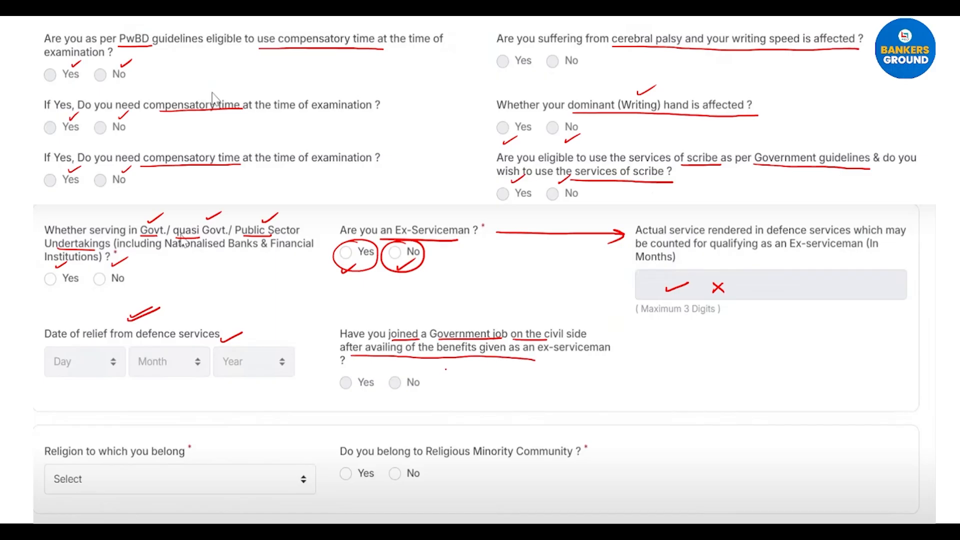
{"action": "left_click_drag", "start_coordinate": [356, 402], "coordinate": [419, 392]}
{"action": "left_click_drag", "start_coordinate": [186, 480], "coordinate": [245, 453]}
{"action": "left_click_drag", "start_coordinate": [436, 464], "coordinate": [573, 464]}
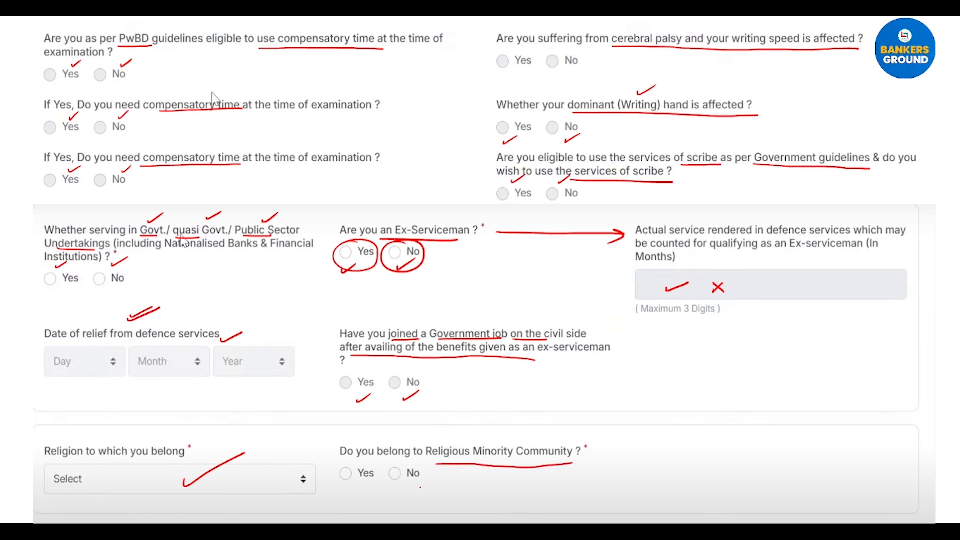
{"action": "left_click_drag", "start_coordinate": [354, 493], "coordinate": [369, 486]}
{"action": "left_click_drag", "start_coordinate": [405, 492], "coordinate": [420, 485]}
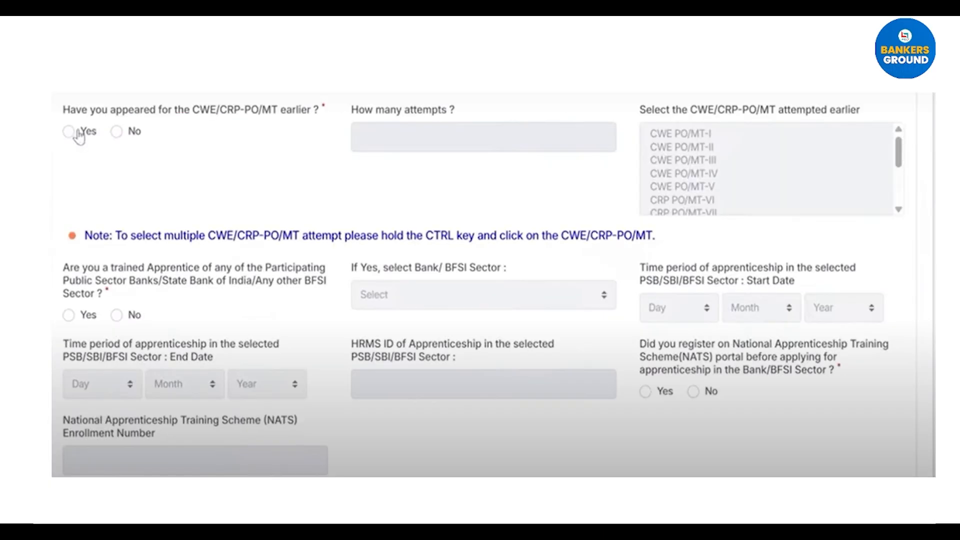
Step: Flag the earlier CWE/CRP-PO/MT attempts question, tick Yes/No, question-mark attempts and tick listed exams
{"action": "left_click_drag", "start_coordinate": [189, 89], "coordinate": [241, 71]}
{"action": "left_click_drag", "start_coordinate": [199, 118], "coordinate": [309, 120]}
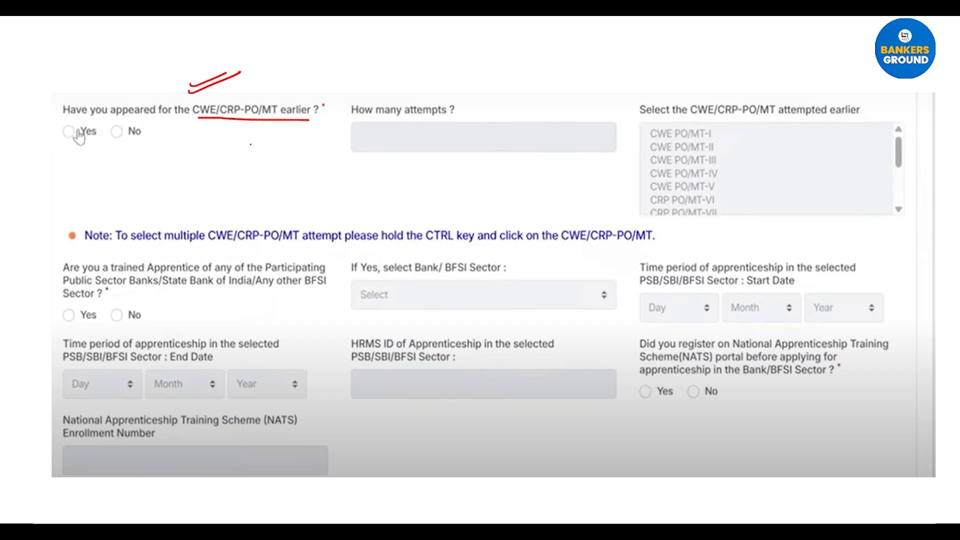
{"action": "left_click_drag", "start_coordinate": [74, 159], "coordinate": [140, 143]}
{"action": "left_click_drag", "start_coordinate": [394, 135], "coordinate": [395, 145]}
{"action": "left_click", "coordinate": [393, 154]}
{"action": "mouse_move", "coordinate": [734, 140]}
{"action": "left_mouse_down"}
{"action": "mouse_move", "coordinate": [743, 136]}
{"action": "mouse_move", "coordinate": [740, 151]}
{"action": "left_mouse_up"}
{"action": "mouse_move", "coordinate": [728, 168]}
{"action": "left_mouse_down"}
{"action": "mouse_move", "coordinate": [738, 164]}
{"action": "mouse_move", "coordinate": [734, 194]}
{"action": "left_mouse_up"}
{"action": "left_click_drag", "start_coordinate": [722, 212], "coordinate": [733, 209]}
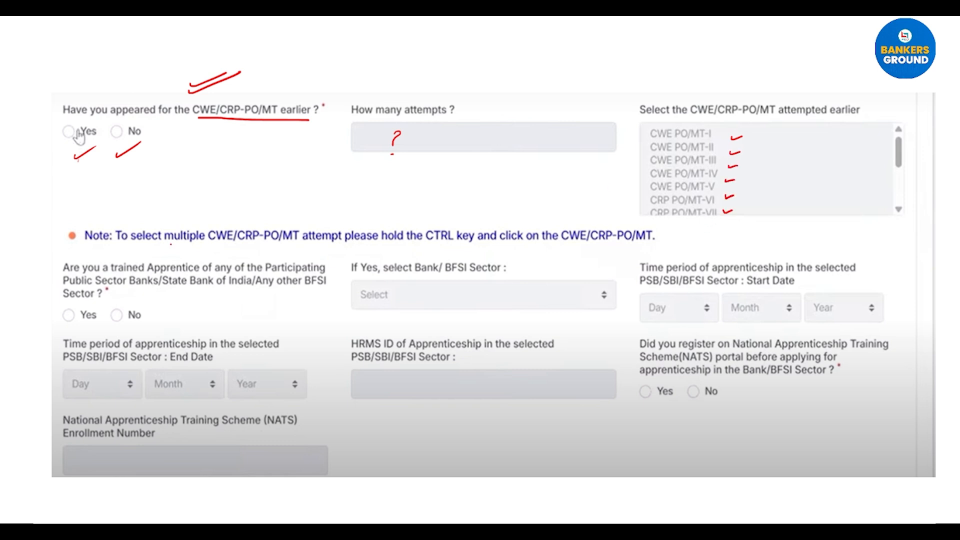
Step: Underline 'multiple' and the multi-select note, then re-tick each listed CWE/CRP-PO/MT exam
{"action": "left_click_drag", "start_coordinate": [167, 245], "coordinate": [205, 242]}
{"action": "left_click_drag", "start_coordinate": [424, 243], "coordinate": [477, 243]}
{"action": "mouse_move", "coordinate": [772, 140]}
{"action": "left_mouse_down"}
{"action": "mouse_move", "coordinate": [788, 137]}
{"action": "mouse_move", "coordinate": [786, 160]}
{"action": "left_mouse_up"}
{"action": "mouse_move", "coordinate": [776, 174]}
{"action": "left_mouse_down"}
{"action": "mouse_move", "coordinate": [789, 172]}
{"action": "mouse_move", "coordinate": [791, 188]}
{"action": "left_mouse_up"}
{"action": "left_click_drag", "start_coordinate": [775, 205], "coordinate": [782, 203]}
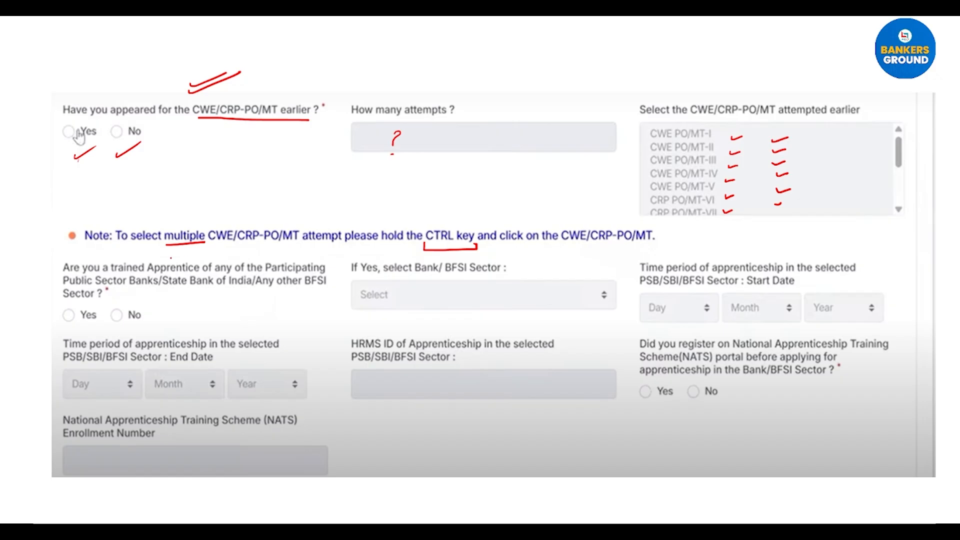
Step: Underline 'trained' in the apprentice question, circle its No answer and tick the apprenticeship follow-ups
{"action": "left_click_drag", "start_coordinate": [121, 273], "coordinate": [174, 273]}
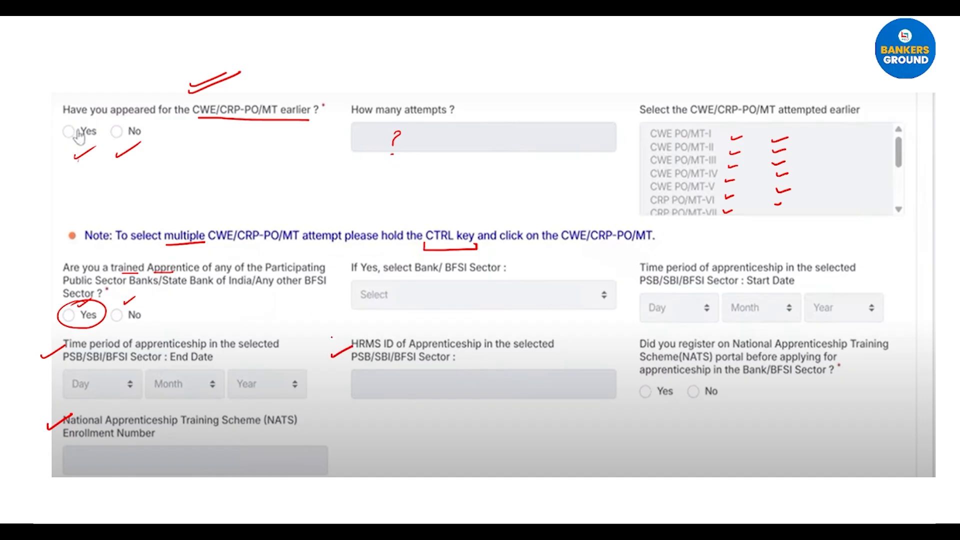
{"action": "left_click_drag", "start_coordinate": [130, 303], "coordinate": [116, 303]}
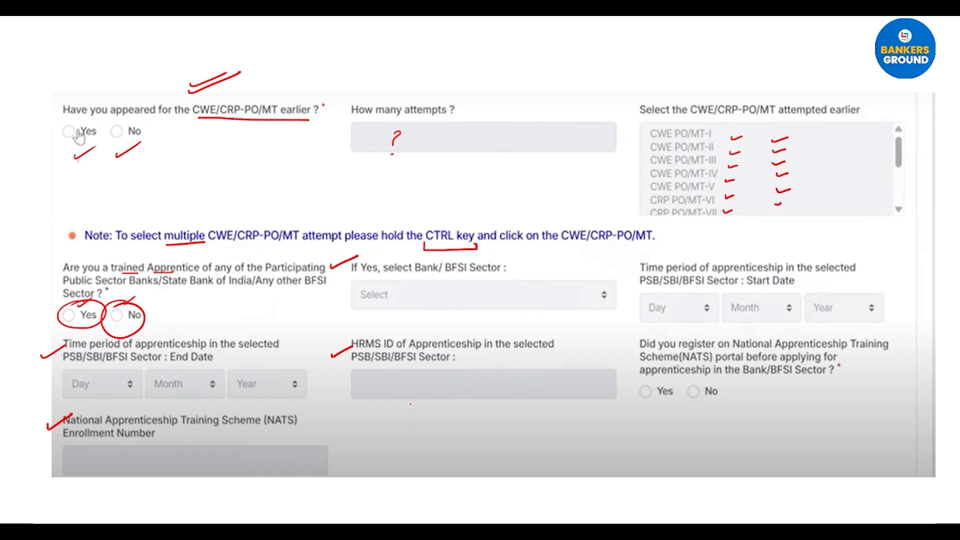
{"action": "left_click_drag", "start_coordinate": [630, 269], "coordinate": [658, 260]}
{"action": "left_click_drag", "start_coordinate": [627, 353], "coordinate": [653, 350]}
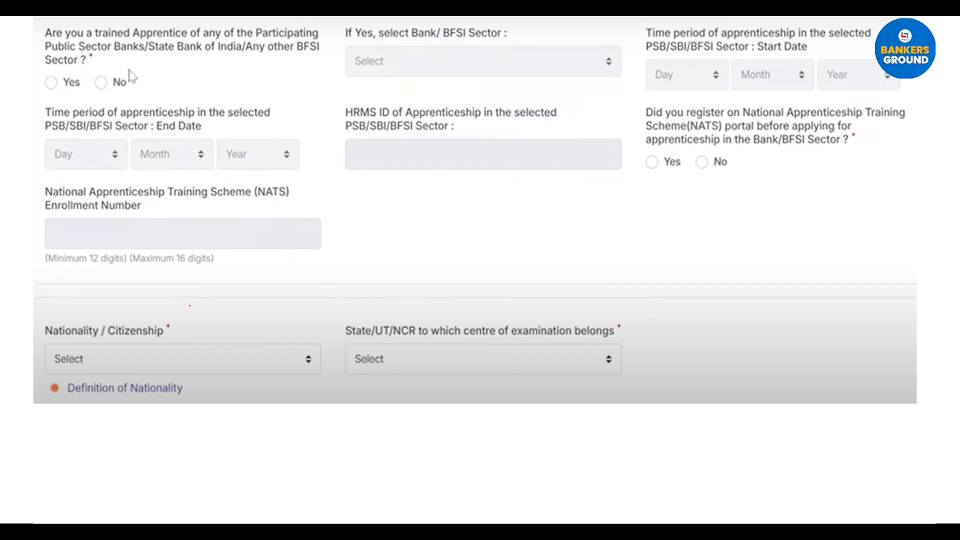
Step: Flag Nationality/Citizenship, underline the State/UT/NCR label and answer field, and flag State code
{"action": "left_click_drag", "start_coordinate": [190, 320], "coordinate": [229, 312]}
{"action": "left_click_drag", "start_coordinate": [353, 339], "coordinate": [619, 338]}
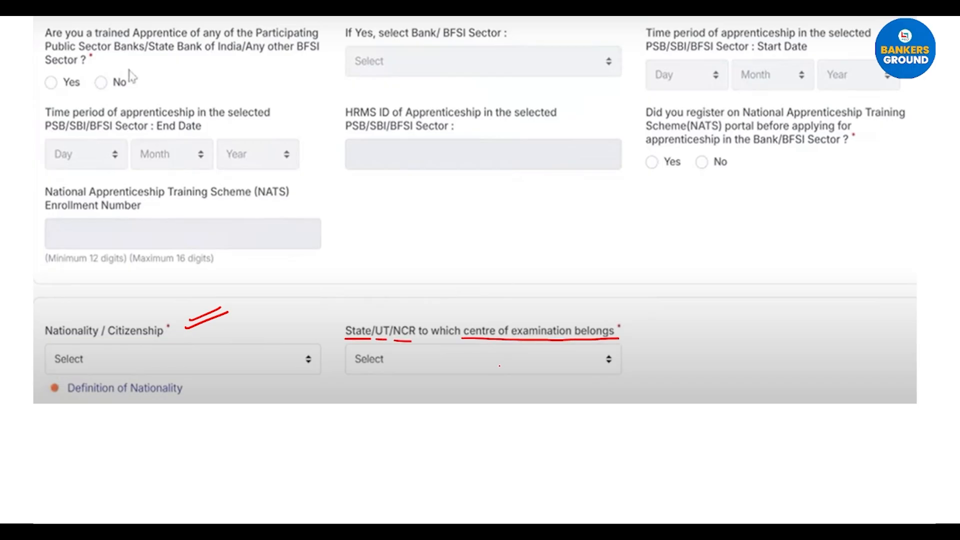
{"action": "left_click_drag", "start_coordinate": [364, 317], "coordinate": [391, 312]}
{"action": "mouse_move", "coordinate": [344, 377]}
{"action": "left_mouse_down"}
{"action": "mouse_move", "coordinate": [382, 375]}
{"action": "mouse_move", "coordinate": [382, 384]}
{"action": "left_mouse_up"}
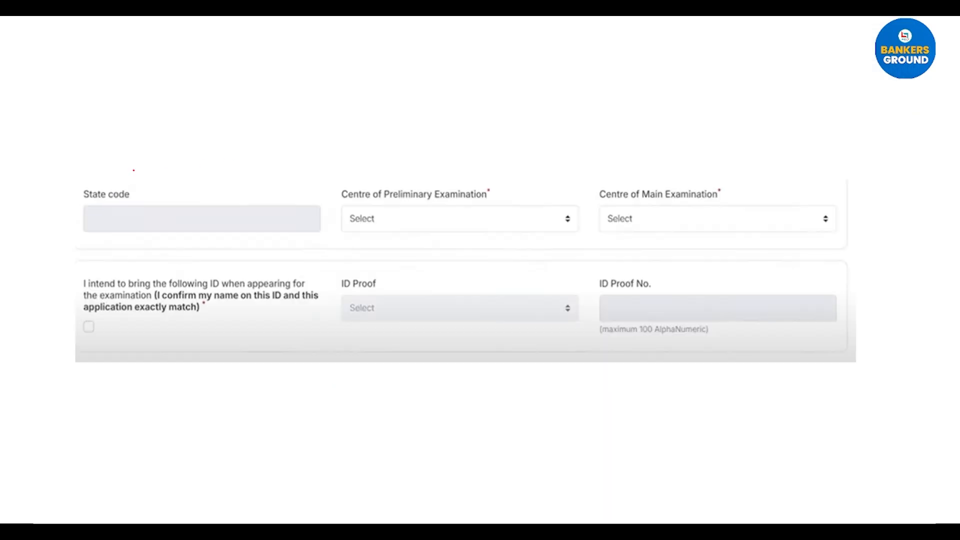
{"action": "left_click_drag", "start_coordinate": [140, 185], "coordinate": [172, 173]}
Step: Tick the Centre of Preliminary and Main Examination labels, their fields and the State/UT/NCR field
{"action": "left_click_drag", "start_coordinate": [427, 179], "coordinate": [459, 176]}
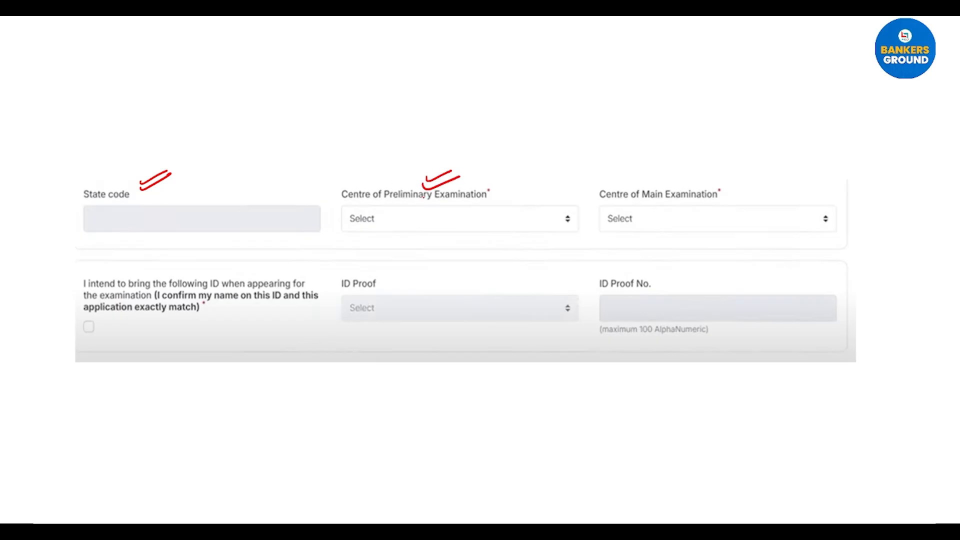
{"action": "left_click_drag", "start_coordinate": [649, 176], "coordinate": [676, 173]}
{"action": "left_click_drag", "start_coordinate": [523, 221], "coordinate": [542, 214]}
{"action": "left_click_drag", "start_coordinate": [643, 223], "coordinate": [670, 216]}
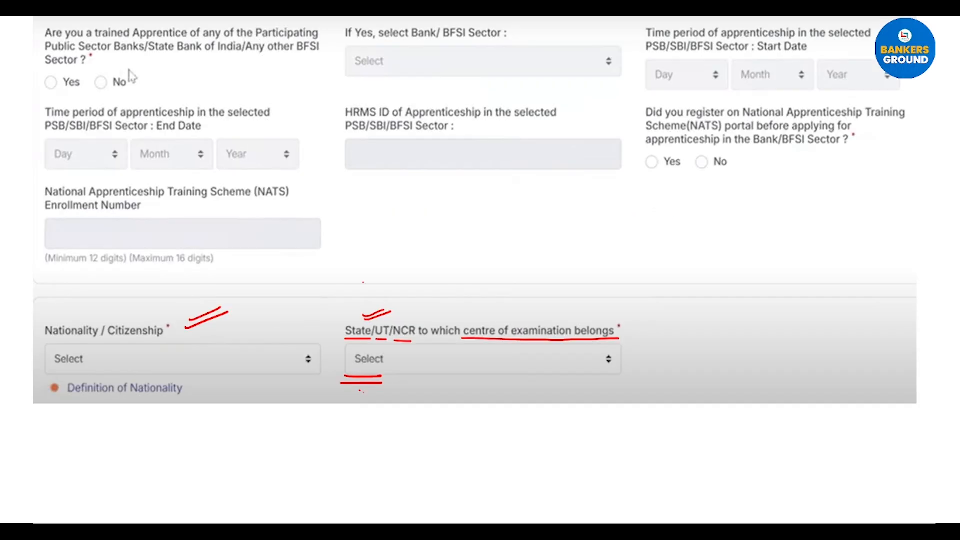
{"action": "left_click_drag", "start_coordinate": [379, 411], "coordinate": [425, 395]}
{"action": "left_click_drag", "start_coordinate": [374, 428], "coordinate": [436, 404]}
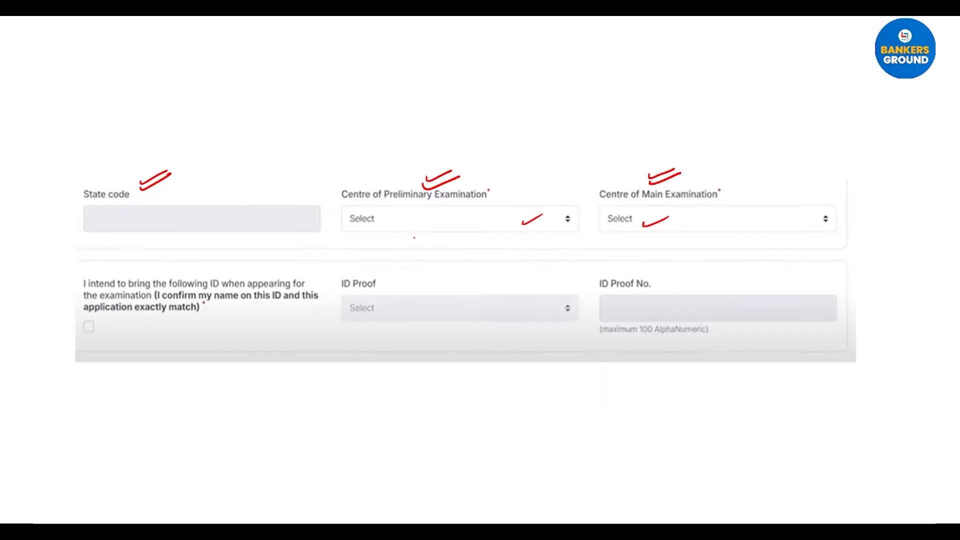
{"action": "left_click_drag", "start_coordinate": [408, 243], "coordinate": [431, 240]}
{"action": "left_click_drag", "start_coordinate": [649, 244], "coordinate": [671, 241]}
Step: Arrow the ID declaration and double-tick the ID Proof and ID Proof No. fields, then advance
{"action": "mouse_move", "coordinate": [57, 296]}
{"action": "left_mouse_down"}
{"action": "mouse_move", "coordinate": [73, 295]}
{"action": "mouse_move", "coordinate": [63, 303]}
{"action": "left_mouse_up"}
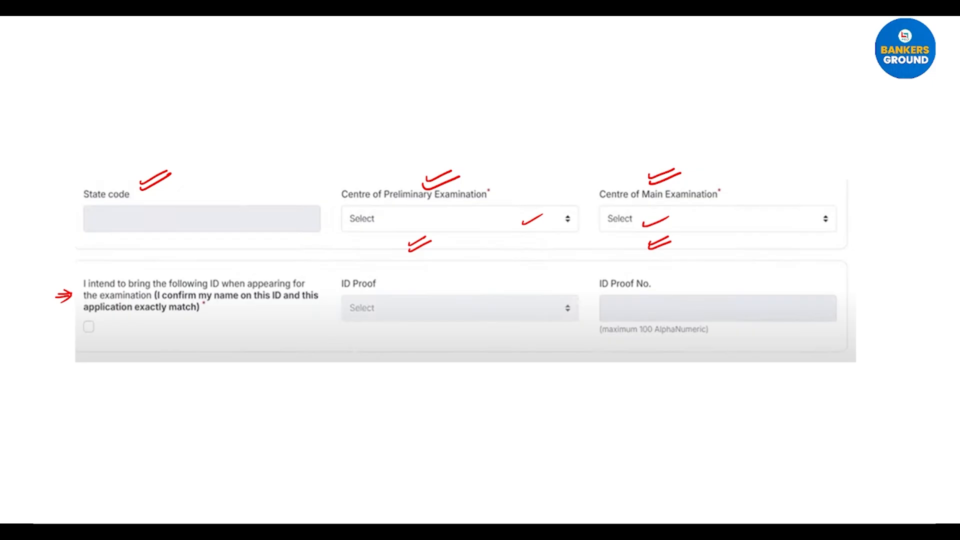
{"action": "left_click_drag", "start_coordinate": [368, 339], "coordinate": [392, 338]}
{"action": "left_click_drag", "start_coordinate": [770, 341], "coordinate": [792, 339]}
{"action": "left_click", "coordinate": [75, 515]}
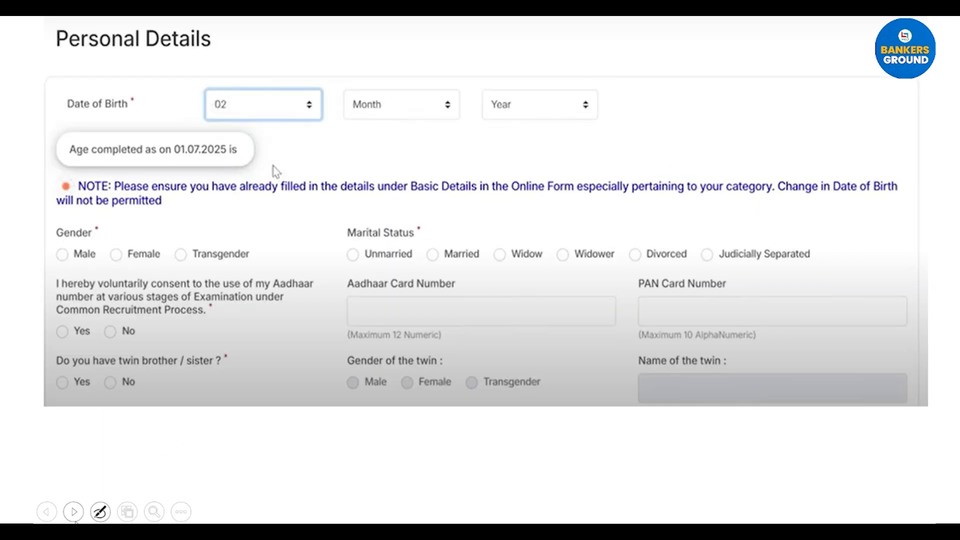
Step: Tick the Personal Details heading, box Date of Birth and circle the age-as-on-01.07.2025 note
{"action": "left_click_drag", "start_coordinate": [222, 56], "coordinate": [261, 44]}
{"action": "mouse_move", "coordinate": [60, 90]}
{"action": "left_mouse_down"}
{"action": "mouse_move", "coordinate": [60, 102]}
{"action": "mouse_move", "coordinate": [134, 117]}
{"action": "mouse_move", "coordinate": [106, 85]}
{"action": "mouse_move", "coordinate": [53, 87]}
{"action": "left_mouse_up"}
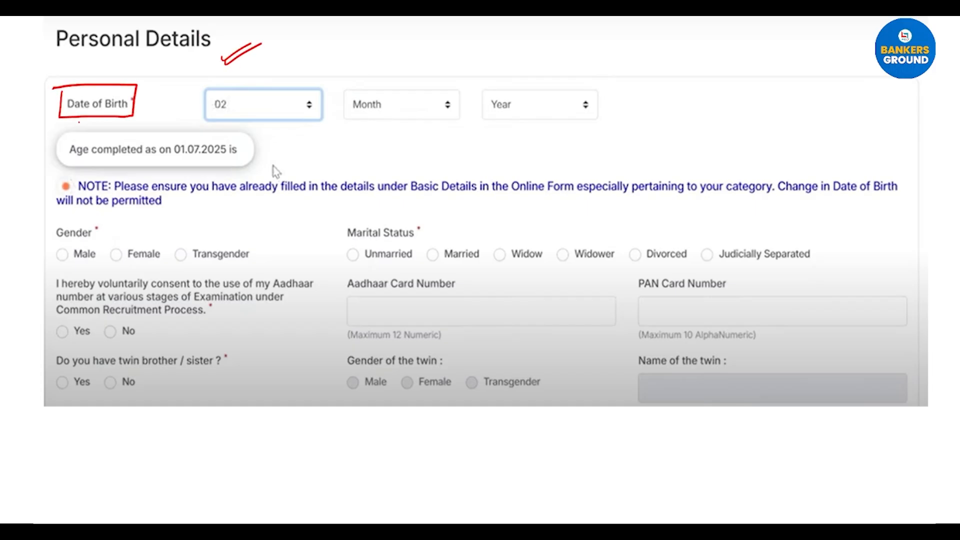
{"action": "mouse_move", "coordinate": [100, 133]}
{"action": "left_mouse_down"}
{"action": "mouse_move", "coordinate": [63, 165]}
{"action": "mouse_move", "coordinate": [198, 175]}
{"action": "mouse_move", "coordinate": [241, 137]}
{"action": "mouse_move", "coordinate": [108, 134]}
{"action": "mouse_move", "coordinate": [83, 145]}
{"action": "left_mouse_up"}
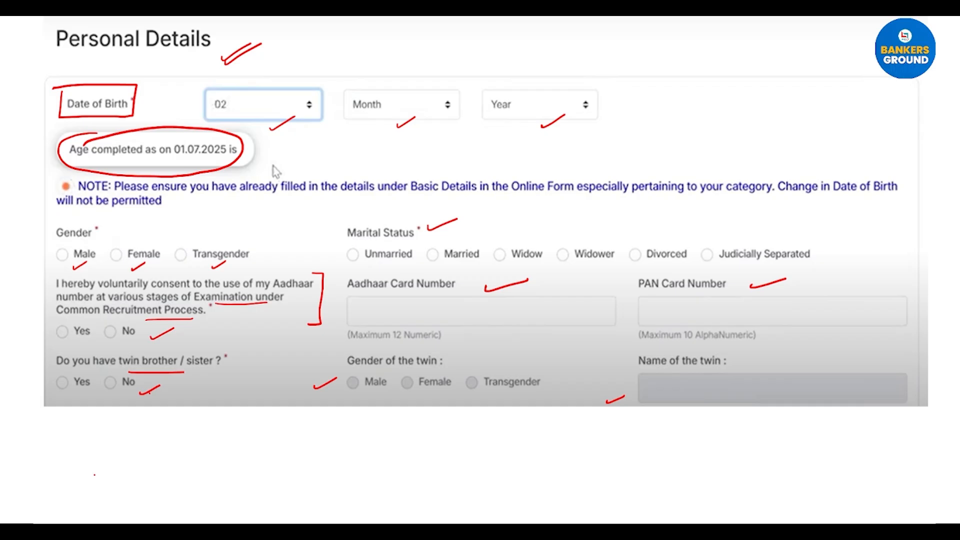
{"action": "mouse_move", "coordinate": [75, 516]}
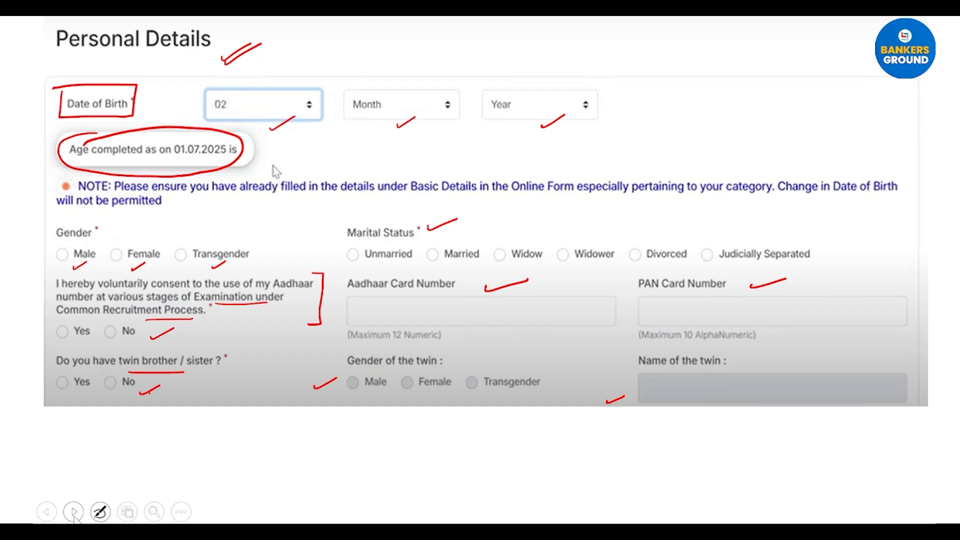
{"action": "left_click", "coordinate": [74, 512]}
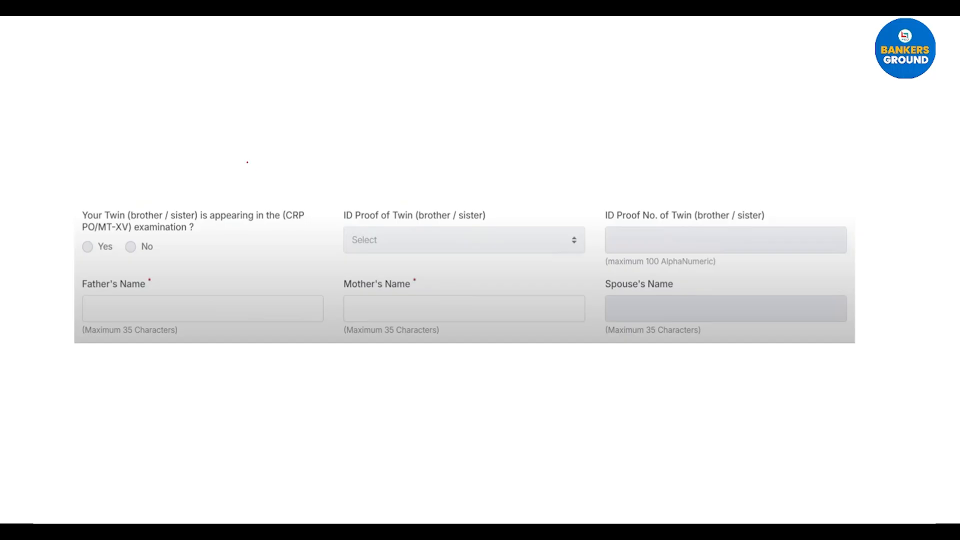
Step: Tick the twin CRP PO/MT-XV question and both ID Proof of Twin fields
{"action": "left_click_drag", "start_coordinate": [233, 174], "coordinate": [272, 162]}
{"action": "left_click_drag", "start_coordinate": [263, 199], "coordinate": [298, 185]}
{"action": "left_click_drag", "start_coordinate": [407, 192], "coordinate": [467, 175]}
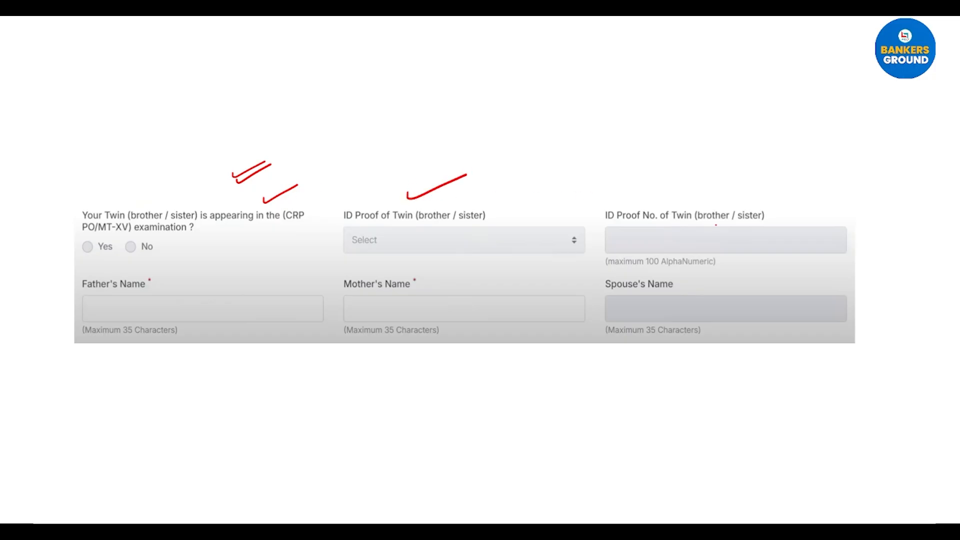
{"action": "left_click_drag", "start_coordinate": [710, 196], "coordinate": [762, 190]}
{"action": "left_click_drag", "start_coordinate": [395, 196], "coordinate": [476, 176]}
{"action": "left_click_drag", "start_coordinate": [707, 199], "coordinate": [786, 193]}
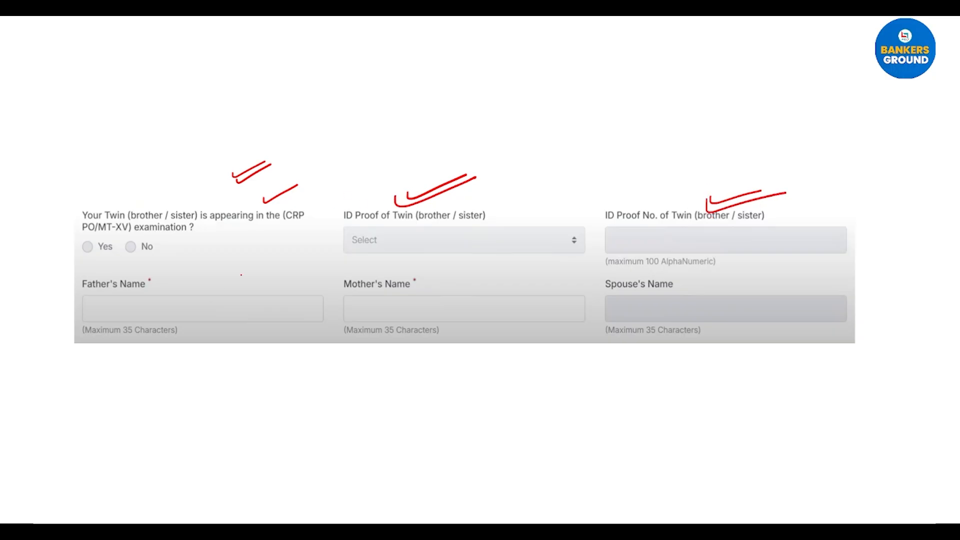
Step: Tick the Father's, Mother's and Spouse's Name fields and cross out Spouse's Name
{"action": "left_click_drag", "start_coordinate": [197, 285], "coordinate": [230, 272]}
{"action": "left_click_drag", "start_coordinate": [432, 283], "coordinate": [472, 274]}
{"action": "left_click_drag", "start_coordinate": [707, 285], "coordinate": [734, 277]}
{"action": "mouse_move", "coordinate": [665, 303]}
{"action": "left_mouse_down"}
{"action": "mouse_move", "coordinate": [675, 314]}
{"action": "mouse_move", "coordinate": [665, 313]}
{"action": "left_mouse_up"}
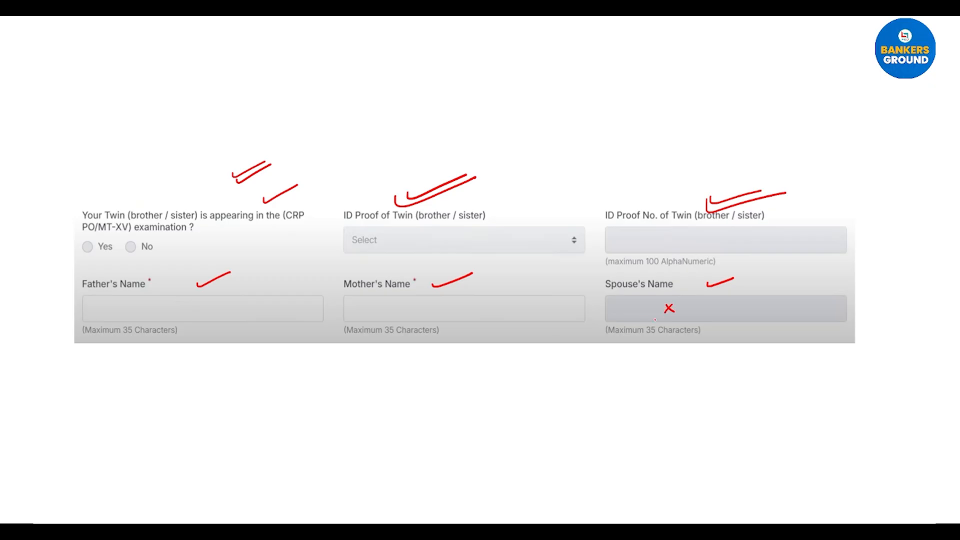
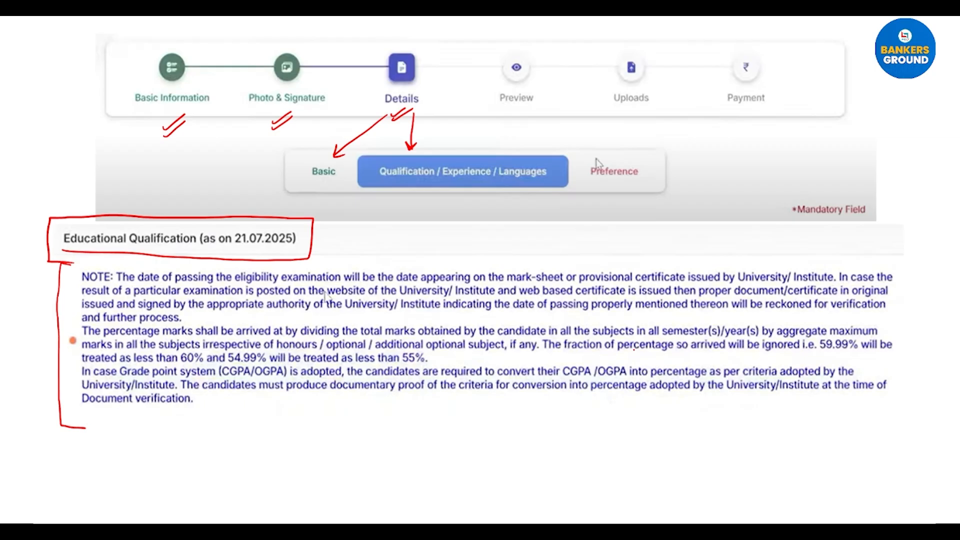
Step: Underline 59.99%, 60%, 54.99% and 55% in the rounding note, then advance to the Exam Passed table
{"action": "left_click_drag", "start_coordinate": [824, 353], "coordinate": [852, 352]}
{"action": "left_click_drag", "start_coordinate": [179, 365], "coordinate": [195, 364]}
{"action": "left_click_drag", "start_coordinate": [226, 365], "coordinate": [255, 364]}
{"action": "left_click_drag", "start_coordinate": [374, 366], "coordinate": [417, 365]}
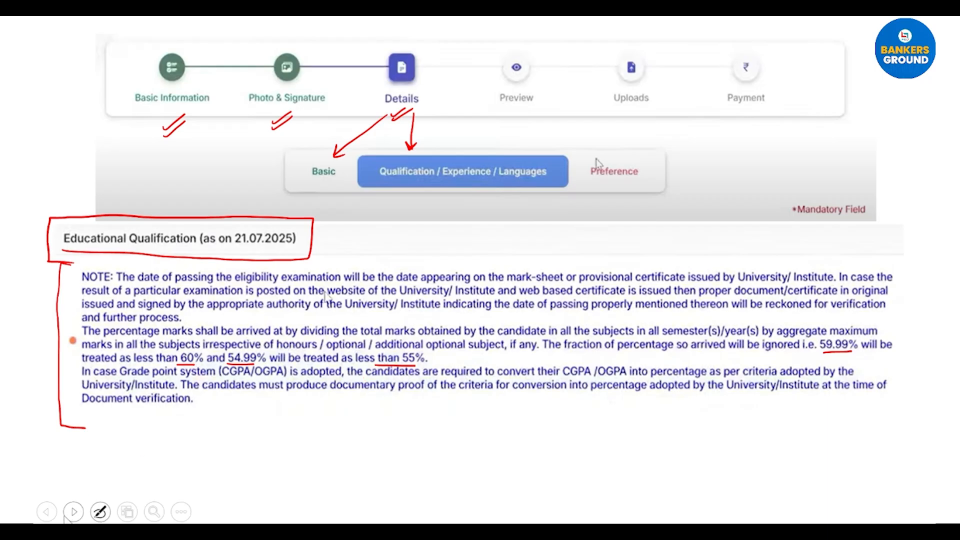
{"action": "left_click", "coordinate": [66, 517]}
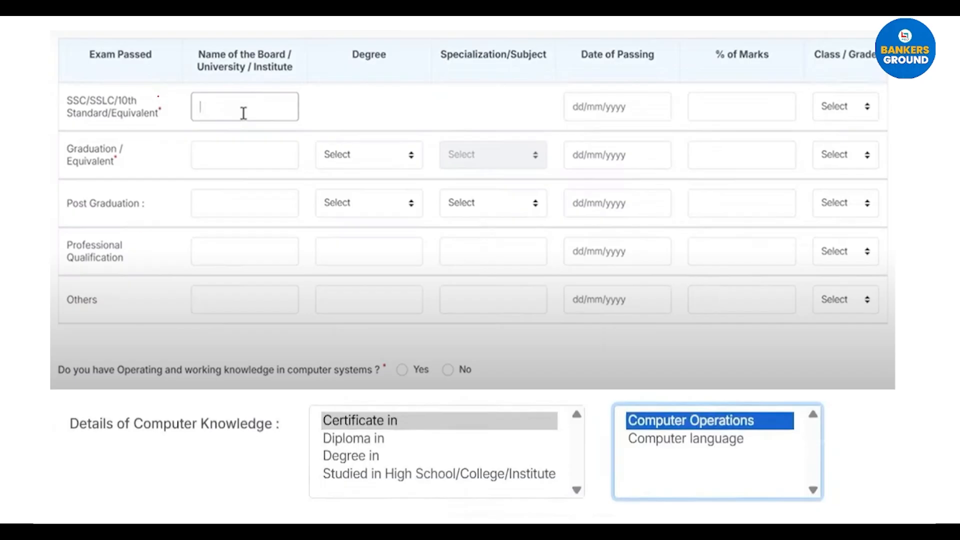
Step: Tick the 10th row and write CBSE and Delhi Un. in the 10th and Graduation board boxes
{"action": "left_click_drag", "start_coordinate": [169, 100], "coordinate": [184, 93]}
{"action": "left_click_drag", "start_coordinate": [224, 105], "coordinate": [228, 115]}
{"action": "mouse_move", "coordinate": [232, 105]}
{"action": "left_mouse_down"}
{"action": "mouse_move", "coordinate": [231, 114]}
{"action": "mouse_move", "coordinate": [262, 114]}
{"action": "left_mouse_up"}
{"action": "left_click_drag", "start_coordinate": [205, 148], "coordinate": [203, 162]}
{"action": "left_click_drag", "start_coordinate": [214, 158], "coordinate": [273, 161]}
{"action": "left_click", "coordinate": [278, 157]}
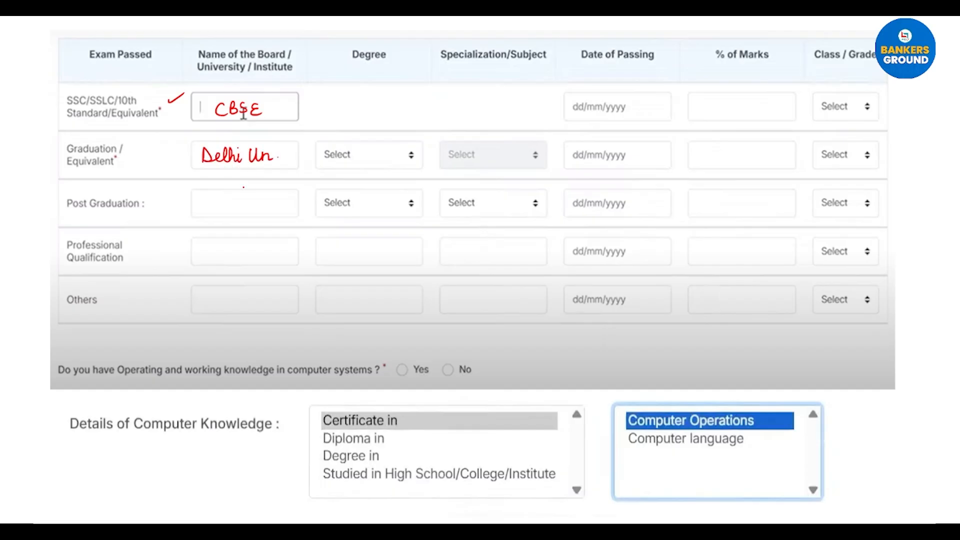
Step: Tick the Post Graduation board box, write CA/CS for Professional Qualification, and double-tick Others
{"action": "left_click_drag", "start_coordinate": [229, 204], "coordinate": [255, 198]}
{"action": "left_click_drag", "start_coordinate": [202, 246], "coordinate": [203, 257]}
{"action": "left_click_drag", "start_coordinate": [208, 247], "coordinate": [213, 257]}
{"action": "left_click_drag", "start_coordinate": [206, 253], "coordinate": [213, 252]}
{"action": "mouse_move", "coordinate": [219, 244]}
{"action": "left_mouse_down"}
{"action": "mouse_move", "coordinate": [214, 262]}
{"action": "mouse_move", "coordinate": [227, 258]}
{"action": "left_mouse_up"}
{"action": "left_click_drag", "start_coordinate": [233, 250], "coordinate": [226, 270]}
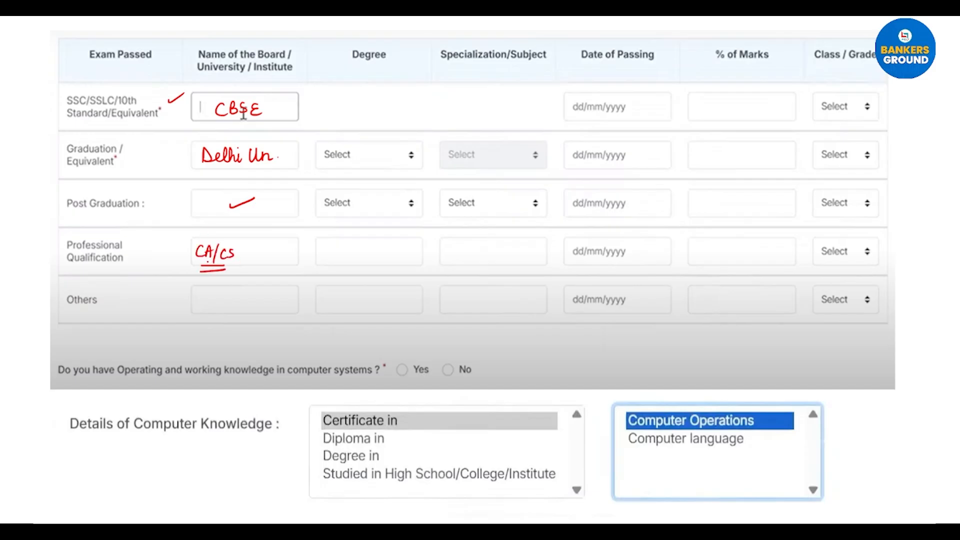
{"action": "left_click_drag", "start_coordinate": [207, 302], "coordinate": [229, 296]}
{"action": "left_click_drag", "start_coordinate": [205, 309], "coordinate": [226, 302]}
Step: Tick the Degree and specialization fields and cross out the 10th row's subject cell
{"action": "left_click_drag", "start_coordinate": [373, 156], "coordinate": [390, 151]}
{"action": "left_click_drag", "start_coordinate": [374, 162], "coordinate": [393, 156]}
{"action": "left_click_drag", "start_coordinate": [371, 199], "coordinate": [387, 200]}
{"action": "mouse_move", "coordinate": [486, 101]}
{"action": "left_mouse_down"}
{"action": "mouse_move", "coordinate": [479, 112]}
{"action": "mouse_move", "coordinate": [493, 111]}
{"action": "left_mouse_up"}
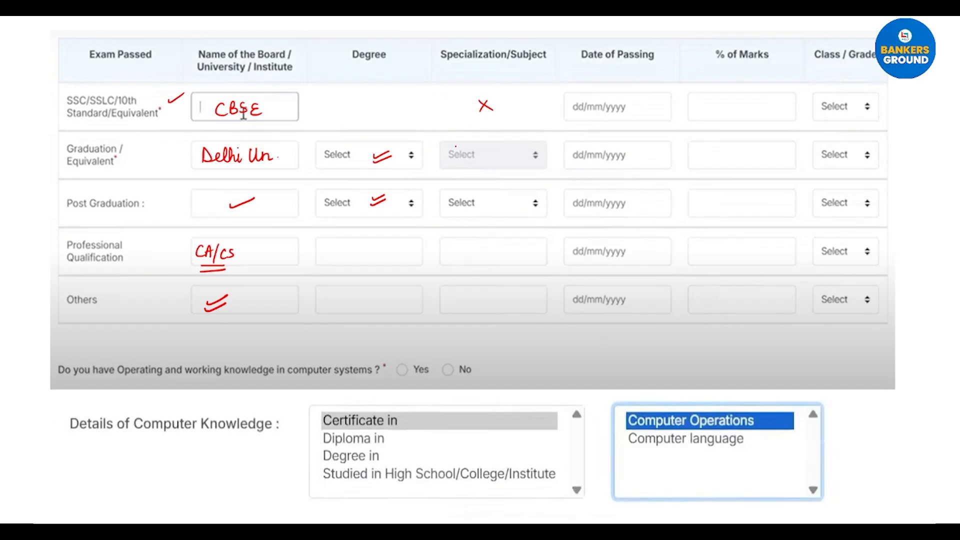
{"action": "left_click_drag", "start_coordinate": [490, 159], "coordinate": [511, 153]}
{"action": "left_click_drag", "start_coordinate": [486, 214], "coordinate": [507, 208]}
Step: Tick Date of Passing, % of Marks and Class/Grade for Graduation and Post Graduation
{"action": "left_click_drag", "start_coordinate": [633, 161], "coordinate": [651, 154]}
{"action": "left_click_drag", "start_coordinate": [629, 206], "coordinate": [647, 200]}
{"action": "left_click_drag", "start_coordinate": [750, 160], "coordinate": [772, 152]}
{"action": "left_click_drag", "start_coordinate": [740, 209], "coordinate": [761, 199]}
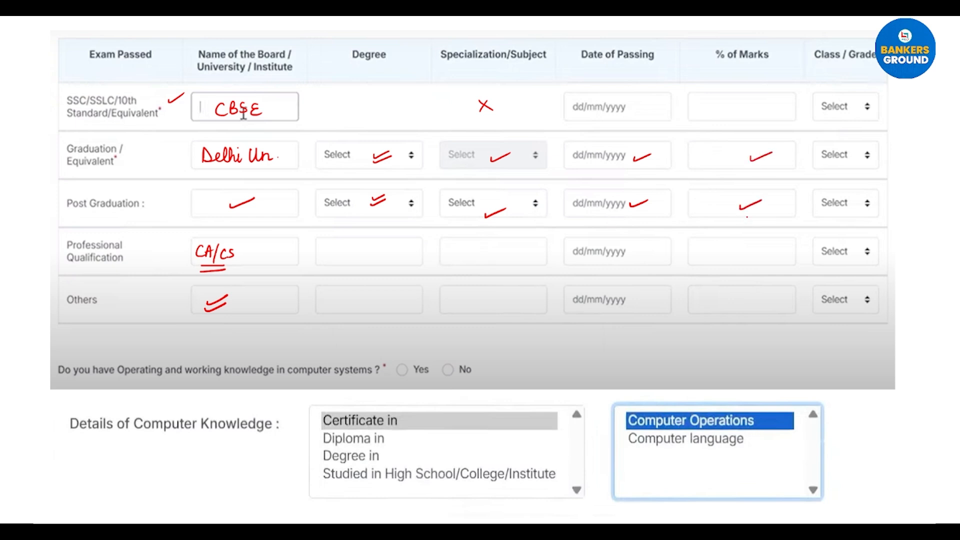
{"action": "left_click_drag", "start_coordinate": [882, 156], "coordinate": [904, 149]}
{"action": "left_click_drag", "start_coordinate": [883, 203], "coordinate": [907, 199]}
Step: Underline the computer knowledge question, tick Yes and No, the Diploma option and Computer Operations
{"action": "left_click_drag", "start_coordinate": [58, 381], "coordinate": [364, 381]}
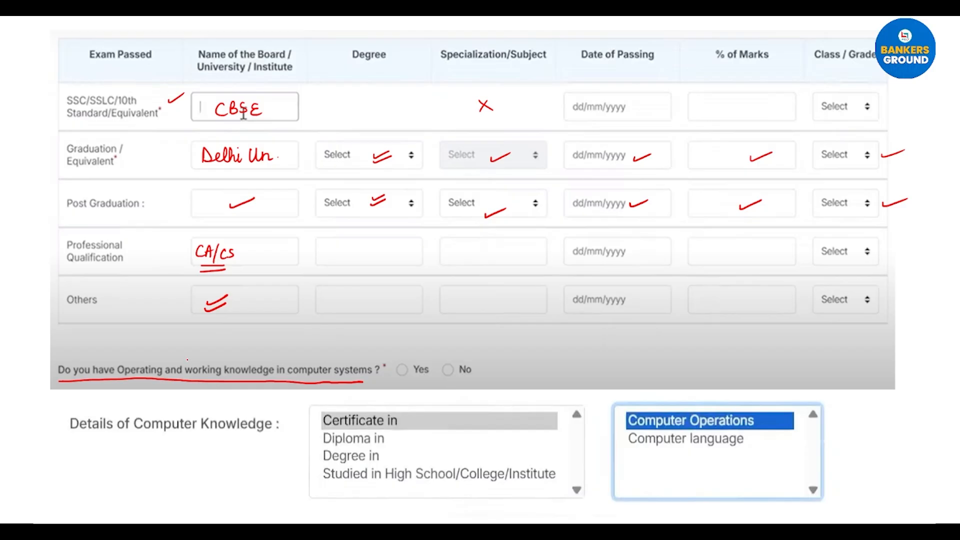
{"action": "left_click_drag", "start_coordinate": [406, 354], "coordinate": [425, 345]}
{"action": "left_click_drag", "start_coordinate": [465, 355], "coordinate": [488, 345]}
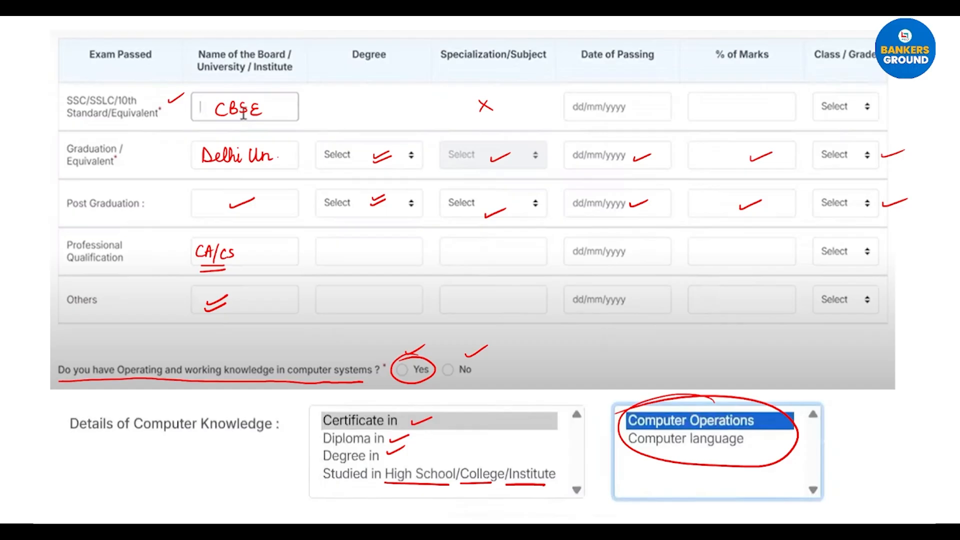
{"action": "mouse_move", "coordinate": [260, 462]}
{"action": "left_mouse_down"}
{"action": "mouse_move", "coordinate": [306, 441]}
{"action": "mouse_move", "coordinate": [323, 447]}
{"action": "left_mouse_up"}
{"action": "left_click_drag", "start_coordinate": [705, 494], "coordinate": [763, 479]}
{"action": "left_click_drag", "start_coordinate": [704, 505], "coordinate": [768, 485]}
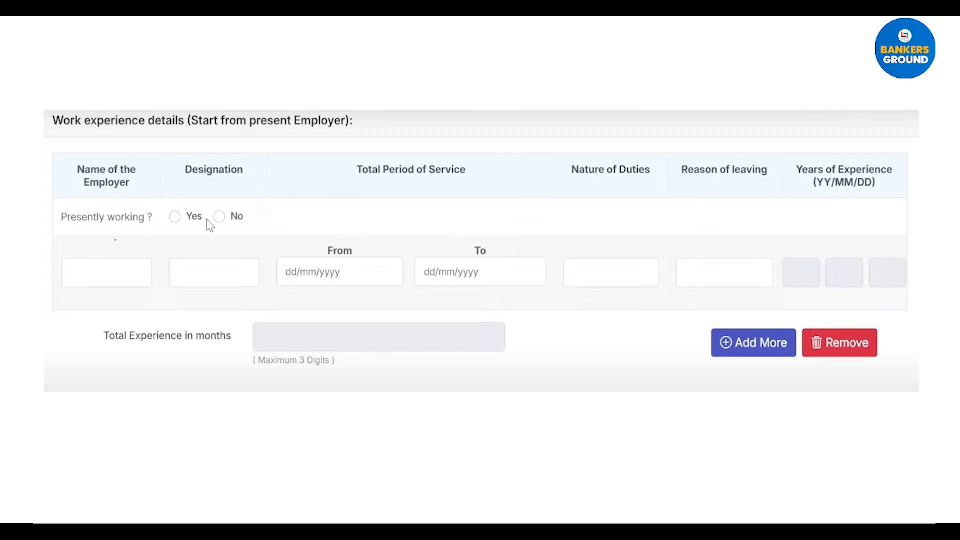
Step: Circle Presently working Yes/No and tick Employer, Designation, From/To dates, Duties and Reason for leaving
{"action": "mouse_move", "coordinate": [220, 199]}
{"action": "left_mouse_down"}
{"action": "mouse_move", "coordinate": [251, 204]}
{"action": "mouse_move", "coordinate": [155, 215]}
{"action": "left_mouse_up"}
{"action": "left_click_drag", "start_coordinate": [89, 275], "coordinate": [118, 262]}
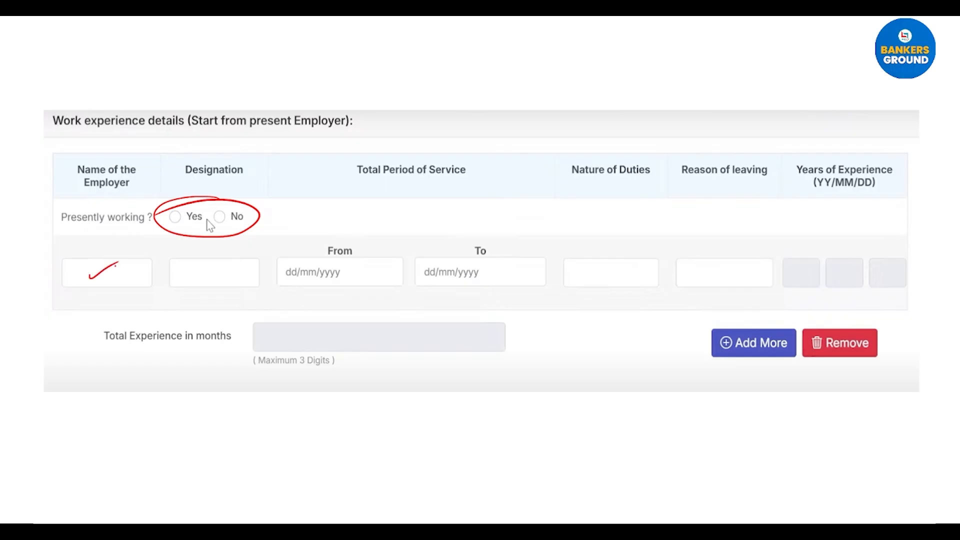
{"action": "left_click_drag", "start_coordinate": [195, 278], "coordinate": [232, 258]}
{"action": "left_click_drag", "start_coordinate": [362, 280], "coordinate": [393, 265]}
{"action": "left_click_drag", "start_coordinate": [496, 280], "coordinate": [526, 267]}
{"action": "left_click_drag", "start_coordinate": [599, 282], "coordinate": [631, 266]}
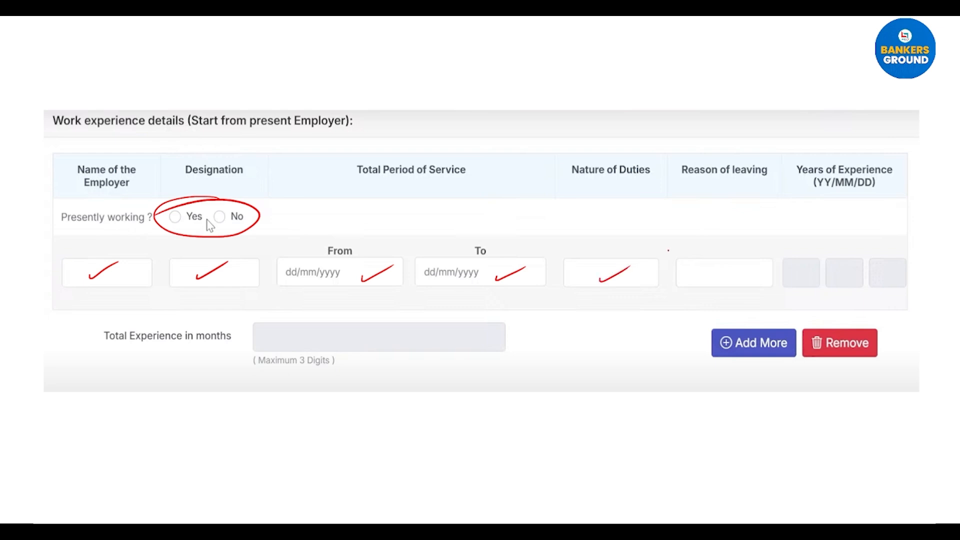
{"action": "left_click_drag", "start_coordinate": [700, 280], "coordinate": [744, 261]}
Step: Tick the Years of Experience boxes, circle Add More, bracket the table and box Total Experience
{"action": "left_click_drag", "start_coordinate": [796, 283], "coordinate": [820, 273]}
{"action": "left_click_drag", "start_coordinate": [841, 286], "coordinate": [912, 275]}
{"action": "mouse_move", "coordinate": [771, 319]}
{"action": "left_mouse_down"}
{"action": "mouse_move", "coordinate": [750, 371]}
{"action": "mouse_move", "coordinate": [728, 321]}
{"action": "left_mouse_up"}
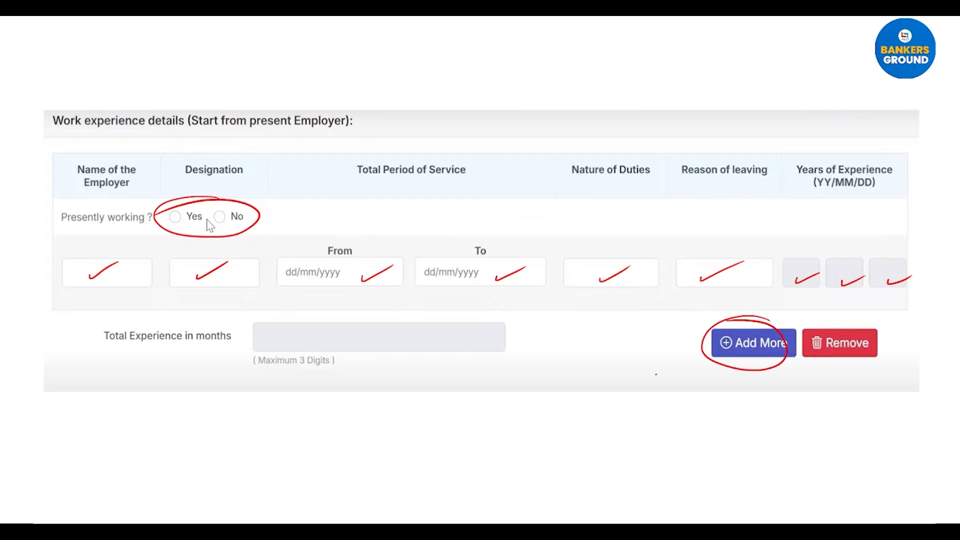
{"action": "mouse_move", "coordinate": [63, 145]}
{"action": "left_mouse_down"}
{"action": "mouse_move", "coordinate": [45, 242]}
{"action": "mouse_move", "coordinate": [60, 283]}
{"action": "left_mouse_up"}
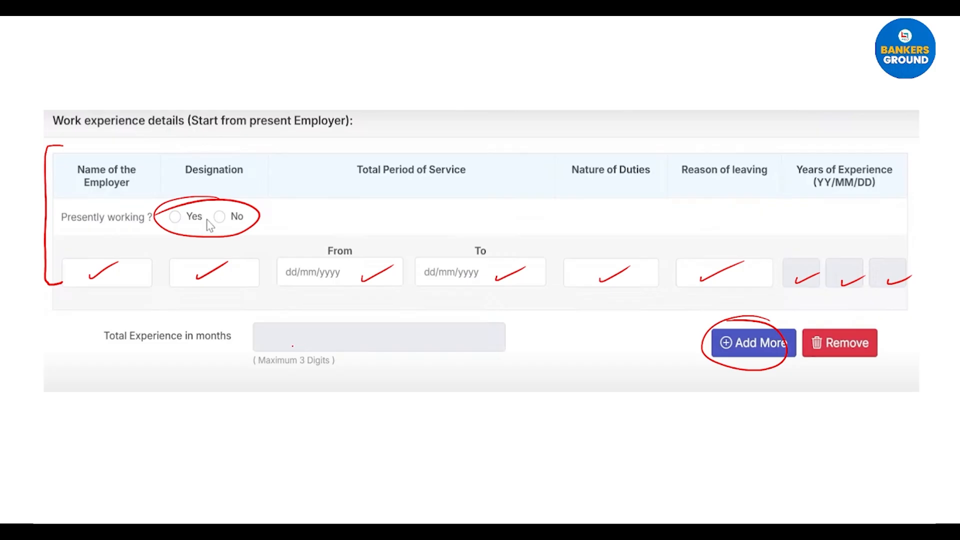
{"action": "mouse_move", "coordinate": [254, 322]}
{"action": "left_mouse_down"}
{"action": "mouse_move", "coordinate": [331, 355]}
{"action": "mouse_move", "coordinate": [480, 356]}
{"action": "mouse_move", "coordinate": [507, 335]}
{"action": "mouse_move", "coordinate": [252, 320]}
{"action": "left_mouse_up"}
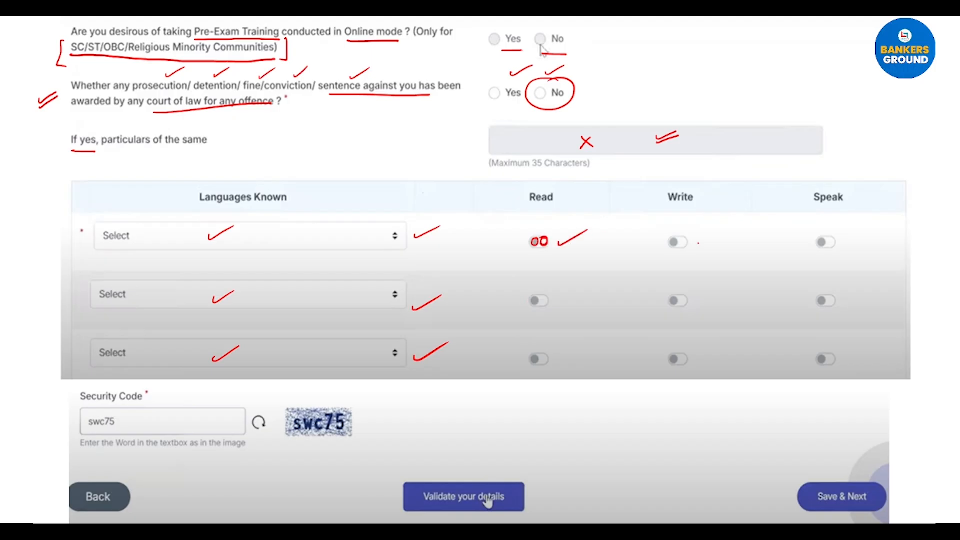
Step: Tick Write and Speak for the first language and Read, Write, Speak for the second
{"action": "left_click_drag", "start_coordinate": [698, 245], "coordinate": [719, 234]}
{"action": "left_click_drag", "start_coordinate": [847, 247], "coordinate": [877, 233]}
{"action": "left_click_drag", "start_coordinate": [556, 305], "coordinate": [580, 291]}
{"action": "left_click_drag", "start_coordinate": [699, 305], "coordinate": [720, 294]}
{"action": "left_click_drag", "start_coordinate": [842, 303], "coordinate": [872, 293]}
Step: Circle the entered security code, underline the code image and mark the Validate step
{"action": "left_click_drag", "start_coordinate": [121, 408], "coordinate": [81, 409]}
{"action": "left_click_drag", "start_coordinate": [306, 399], "coordinate": [329, 398]}
{"action": "left_click_drag", "start_coordinate": [291, 440], "coordinate": [358, 437]}
{"action": "left_click_drag", "start_coordinate": [465, 466], "coordinate": [510, 452]}
{"action": "left_click_drag", "start_coordinate": [459, 480], "coordinate": [516, 457]}
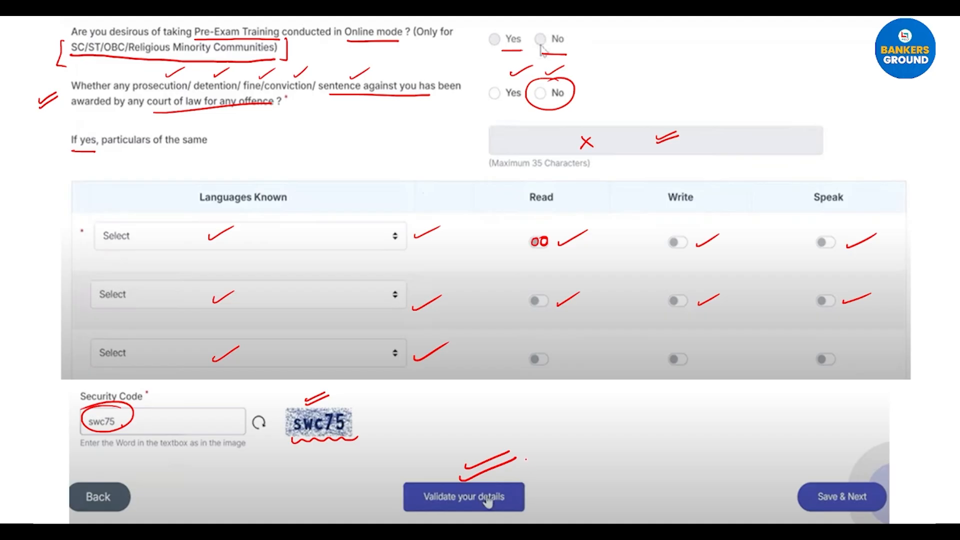
Step: Draw a hatched box beside the security code and mark the Validate and Save & Next steps
{"action": "mouse_move", "coordinate": [564, 403]}
{"action": "left_mouse_down"}
{"action": "mouse_move", "coordinate": [568, 427]}
{"action": "mouse_move", "coordinate": [639, 400]}
{"action": "mouse_move", "coordinate": [565, 404]}
{"action": "mouse_move", "coordinate": [589, 404]}
{"action": "mouse_move", "coordinate": [569, 421]}
{"action": "left_mouse_up"}
{"action": "mouse_move", "coordinate": [606, 404]}
{"action": "left_mouse_down"}
{"action": "mouse_move", "coordinate": [578, 422]}
{"action": "mouse_move", "coordinate": [591, 422]}
{"action": "left_mouse_up"}
{"action": "left_click_drag", "start_coordinate": [625, 403], "coordinate": [601, 422]}
{"action": "left_click_drag", "start_coordinate": [632, 404], "coordinate": [604, 427]}
{"action": "left_click_drag", "start_coordinate": [636, 413], "coordinate": [612, 428]}
{"action": "left_click_drag", "start_coordinate": [635, 419], "coordinate": [618, 430]}
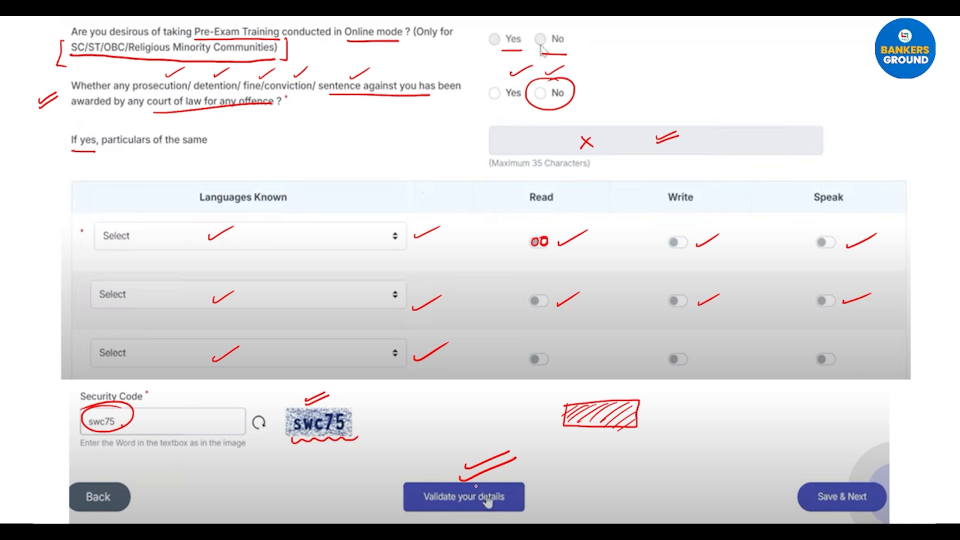
{"action": "left_click_drag", "start_coordinate": [542, 486], "coordinate": [562, 481]}
{"action": "left_click_drag", "start_coordinate": [835, 475], "coordinate": [865, 465]}
{"action": "left_click_drag", "start_coordinate": [834, 479], "coordinate": [864, 472]}
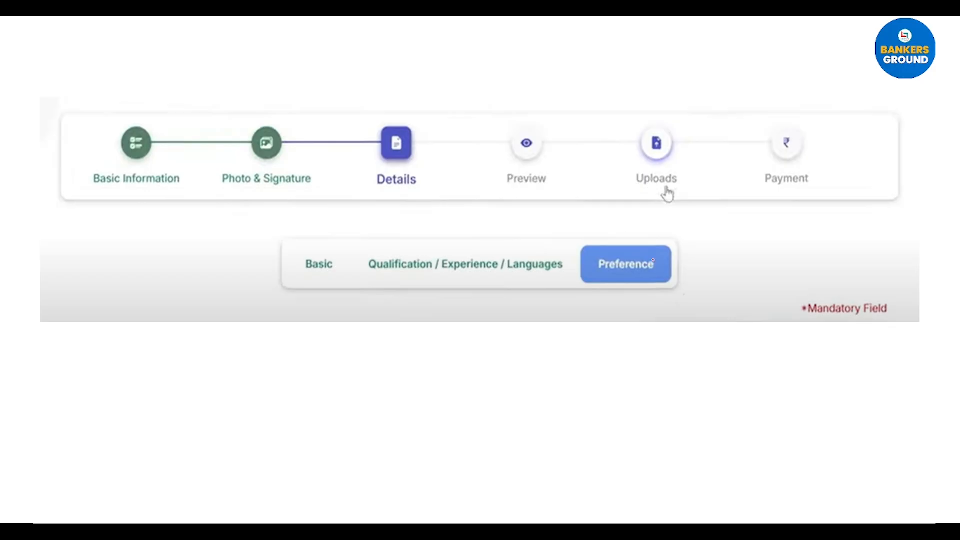
Step: Draw arrows from Details to its Basic, Qualification and Preference sub-steps
{"action": "mouse_move", "coordinate": [391, 193]}
{"action": "left_mouse_down"}
{"action": "mouse_move", "coordinate": [332, 247]}
{"action": "mouse_move", "coordinate": [422, 248]}
{"action": "left_mouse_up"}
{"action": "mouse_move", "coordinate": [436, 188]}
{"action": "left_mouse_down"}
{"action": "mouse_move", "coordinate": [572, 236]}
{"action": "mouse_move", "coordinate": [547, 241]}
{"action": "left_mouse_up"}
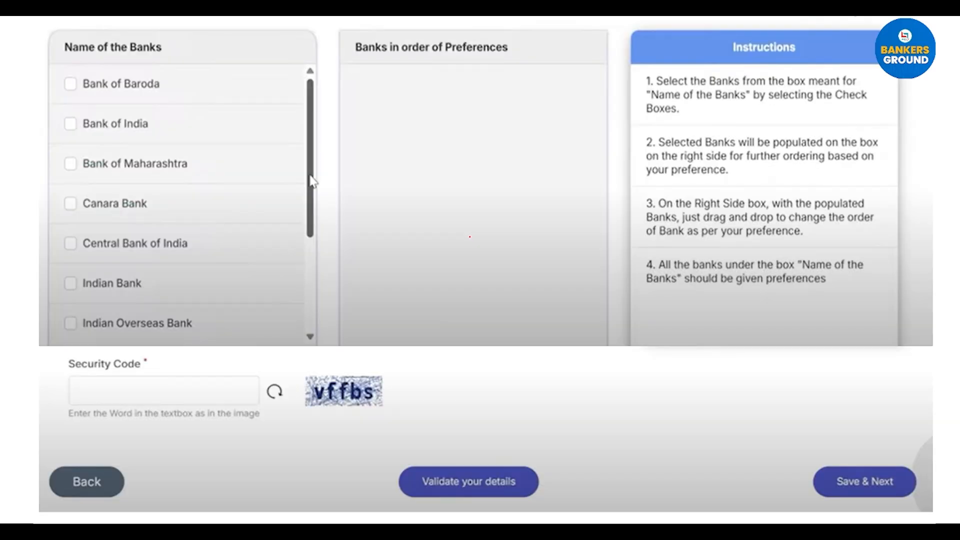
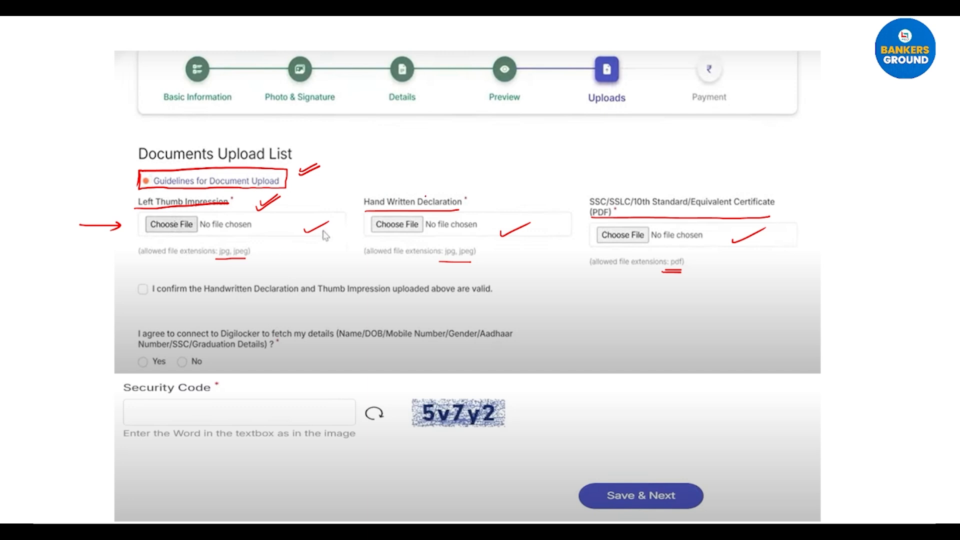
Step: Write the 50-100KB size limit above the Hand Written Declaration field in red pen
{"action": "left_click_drag", "start_coordinate": [408, 180], "coordinate": [404, 190]}
{"action": "left_click_drag", "start_coordinate": [408, 176], "coordinate": [414, 175]}
{"action": "mouse_move", "coordinate": [422, 177]}
{"action": "left_mouse_down"}
{"action": "mouse_move", "coordinate": [421, 191]}
{"action": "mouse_move", "coordinate": [423, 178]}
{"action": "left_mouse_up"}
{"action": "left_click_drag", "start_coordinate": [435, 186], "coordinate": [447, 192]}
{"action": "left_click_drag", "start_coordinate": [456, 183], "coordinate": [467, 191]}
{"action": "mouse_move", "coordinate": [467, 191]}
{"action": "left_mouse_down"}
{"action": "mouse_move", "coordinate": [468, 182]}
{"action": "mouse_move", "coordinate": [479, 192]}
{"action": "left_mouse_up"}
{"action": "left_click_drag", "start_coordinate": [486, 181], "coordinate": [481, 185]}
{"action": "left_click_drag", "start_coordinate": [480, 186], "coordinate": [490, 191]}
{"action": "left_click_drag", "start_coordinate": [489, 179], "coordinate": [491, 190]}
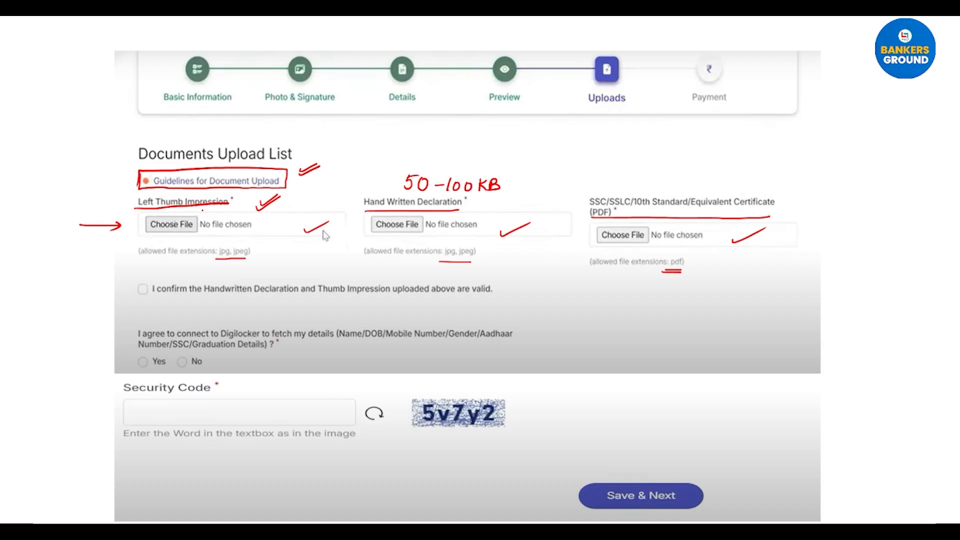
Step: Write the 20-50Kb size limit beside the Left Thumb Impression field
{"action": "left_click_drag", "start_coordinate": [290, 194], "coordinate": [299, 201]}
{"action": "left_click_drag", "start_coordinate": [306, 195], "coordinate": [321, 197]}
{"action": "left_click_drag", "start_coordinate": [326, 194], "coordinate": [323, 202]}
{"action": "left_click_drag", "start_coordinate": [327, 194], "coordinate": [332, 193]}
{"action": "left_click_drag", "start_coordinate": [337, 195], "coordinate": [340, 194]}
{"action": "left_click_drag", "start_coordinate": [345, 192], "coordinate": [351, 200]}
{"action": "left_click_drag", "start_coordinate": [355, 190], "coordinate": [355, 199]}
{"action": "left_click_drag", "start_coordinate": [304, 204], "coordinate": [304, 204]}
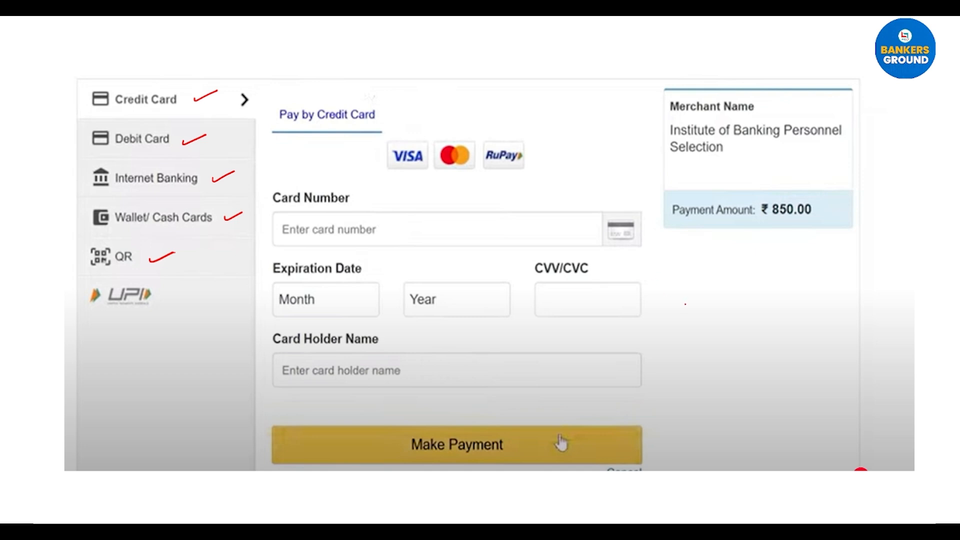
Step: Draw two red tick strokes to the right of the CVV/CVC field on the ₹850.00 payment page
{"action": "left_click_drag", "start_coordinate": [686, 309], "coordinate": [726, 305]}
{"action": "left_click_drag", "start_coordinate": [680, 323], "coordinate": [727, 311]}
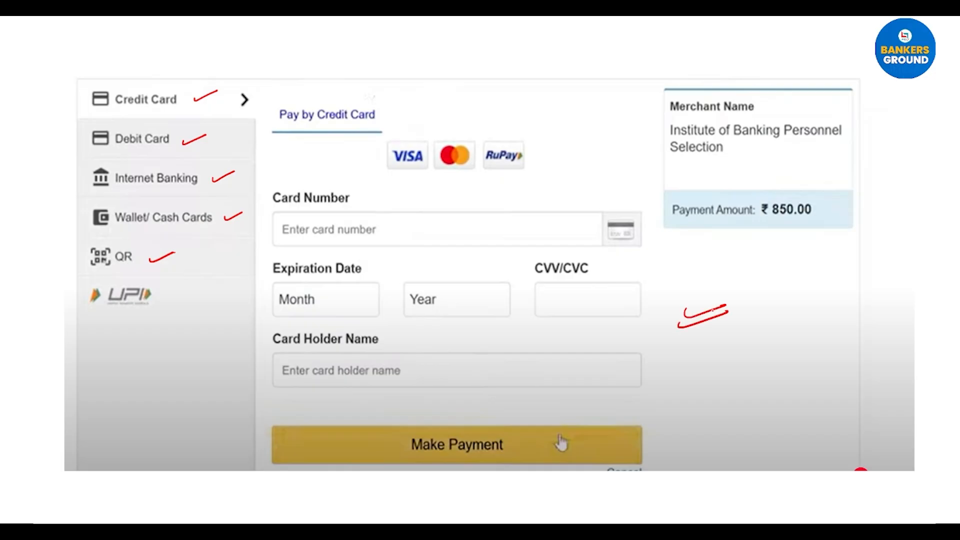